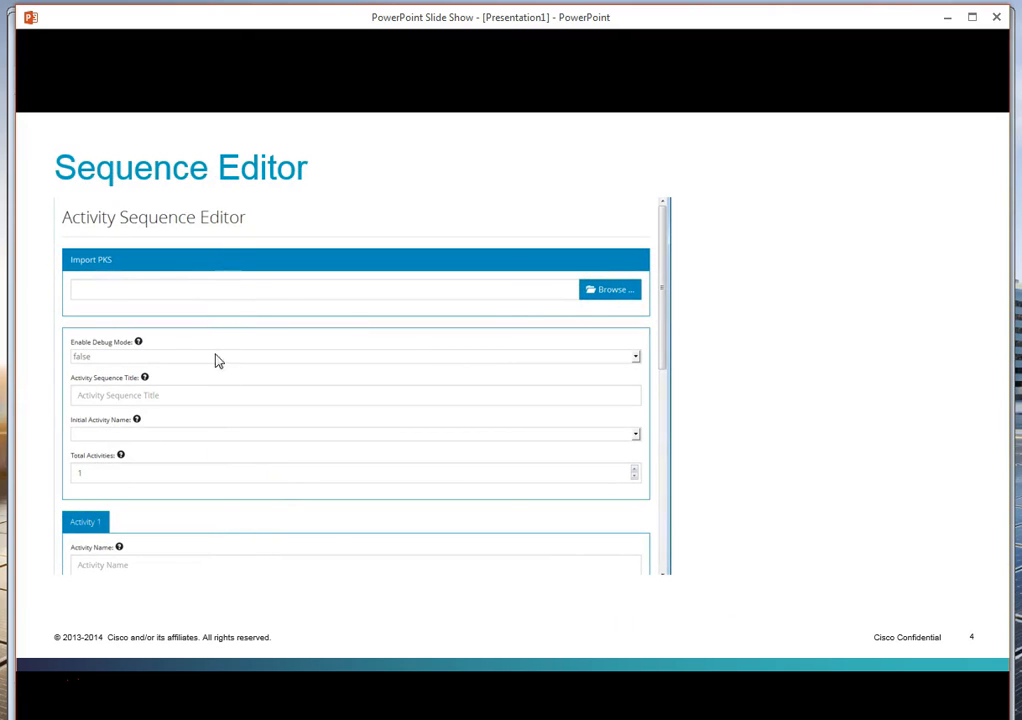
{"action": "left_click", "coordinate": [267, 582]}
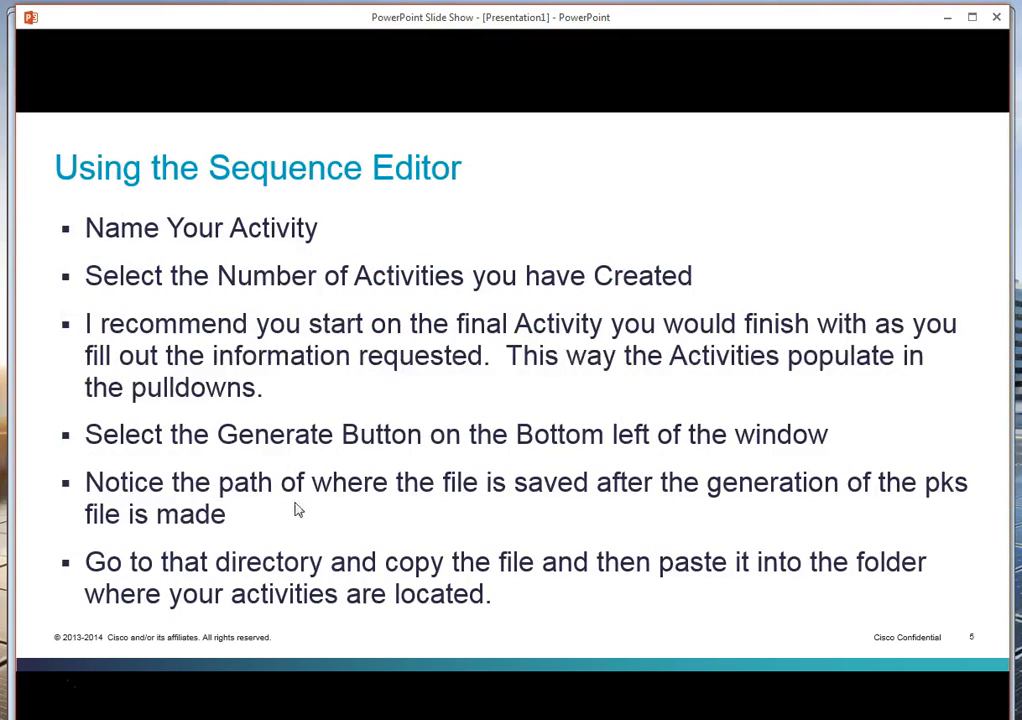
{"action": "left_click", "coordinate": [304, 618]}
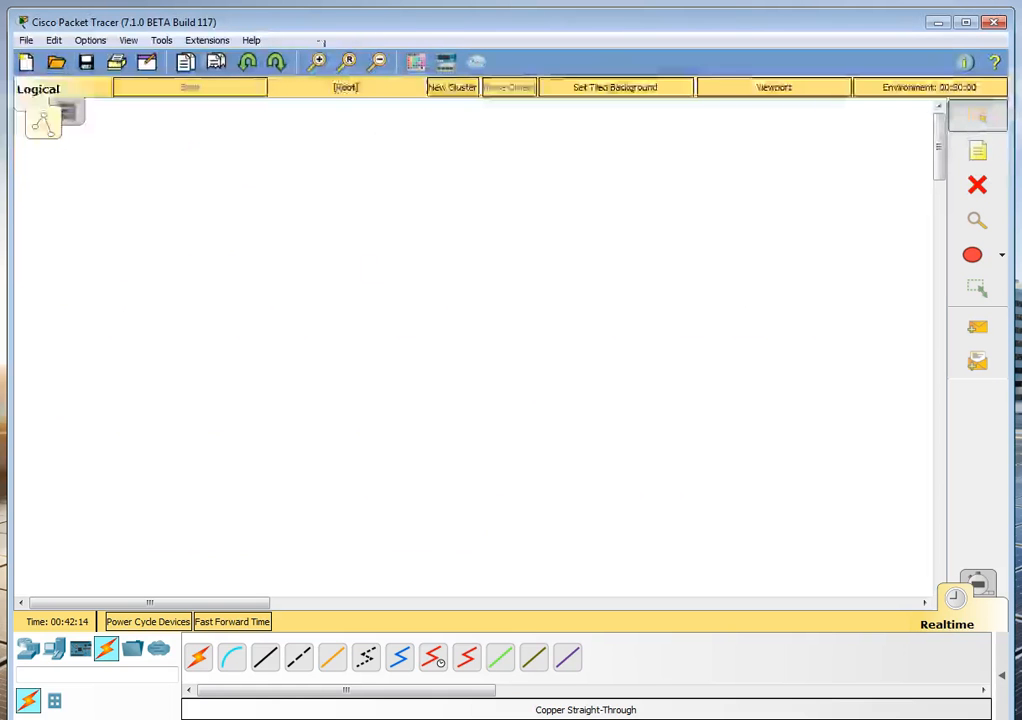
- Open the Activity Sequence Editor extension in Cisco Packet Tracer and set the total number of activities to 3
{"action": "left_click", "coordinate": [205, 40]}
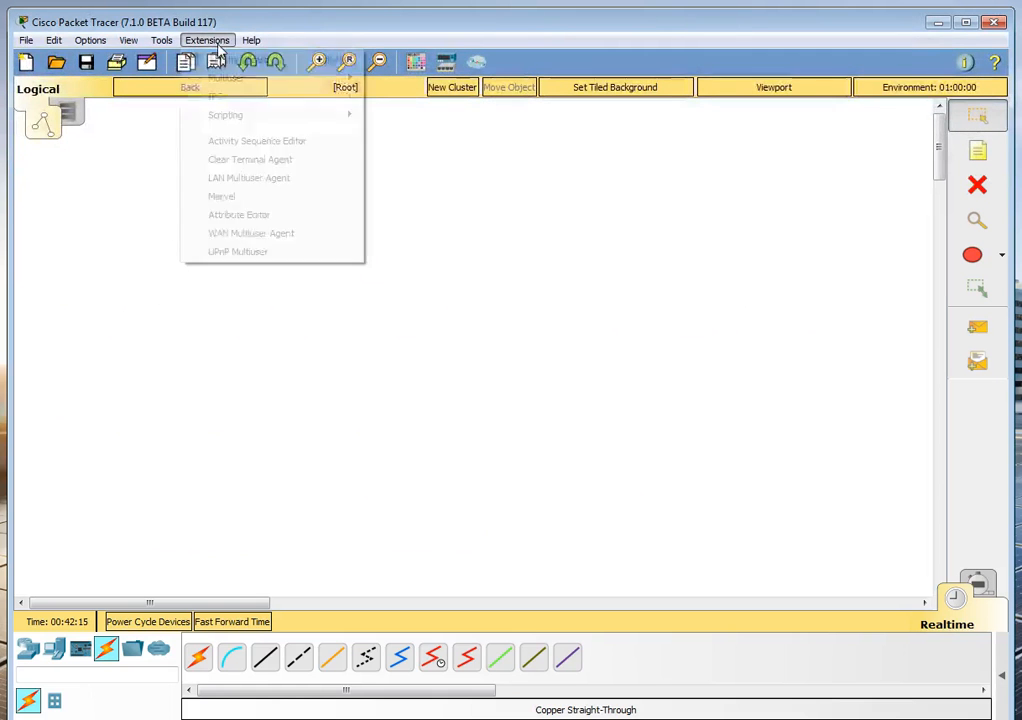
{"action": "left_click", "coordinate": [228, 142]}
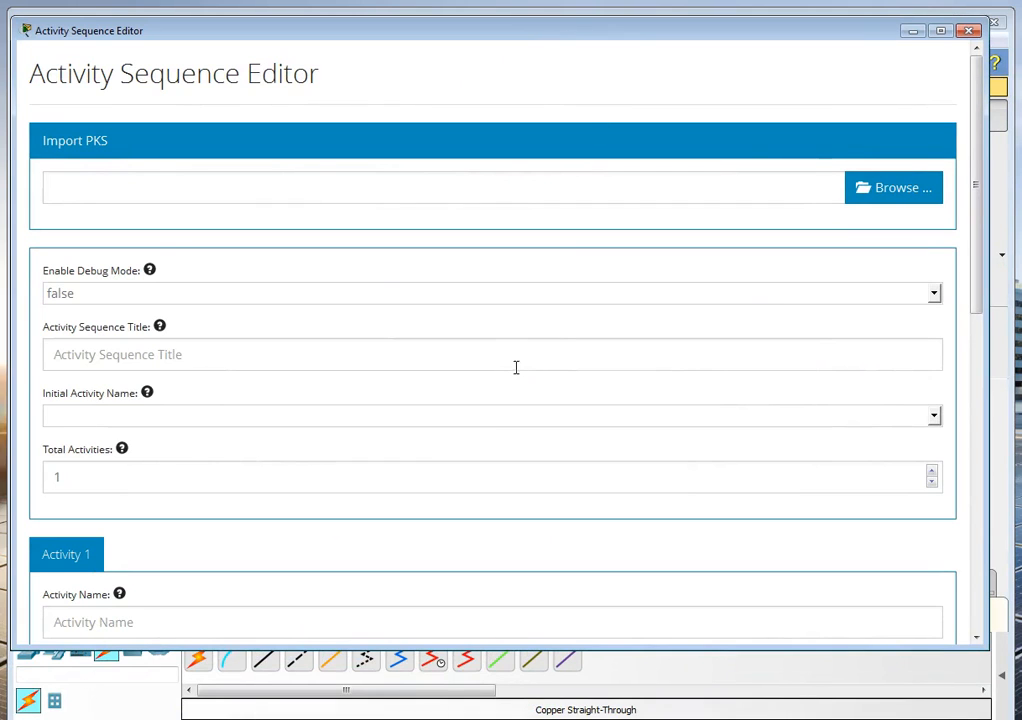
{"action": "mouse_move", "coordinate": [152, 276]}
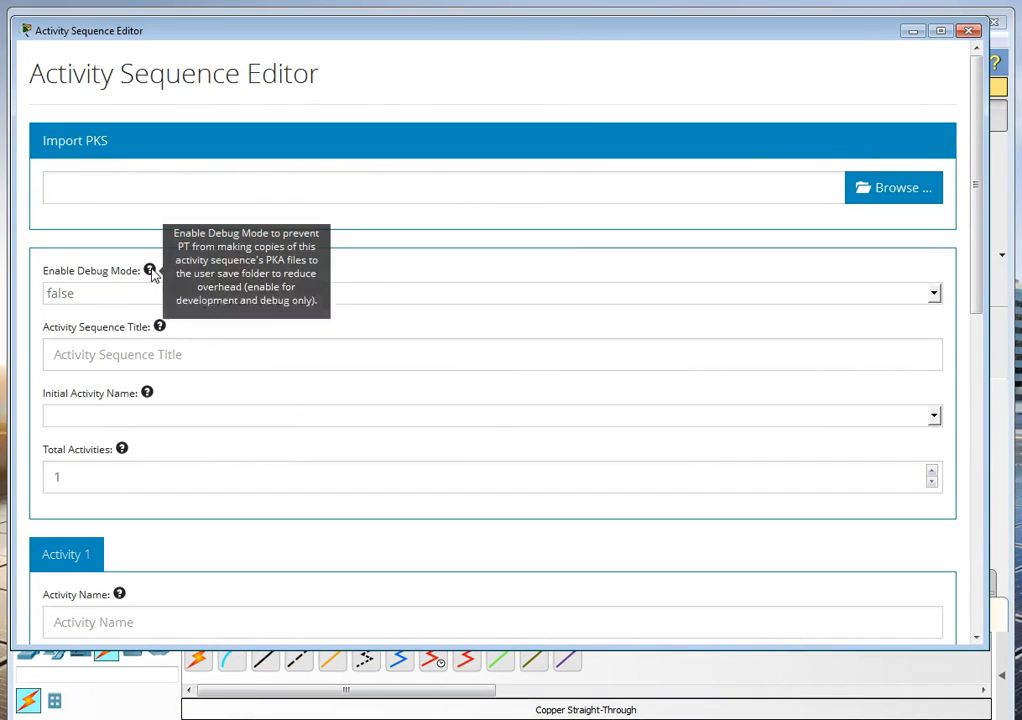
{"action": "mouse_move", "coordinate": [160, 328]}
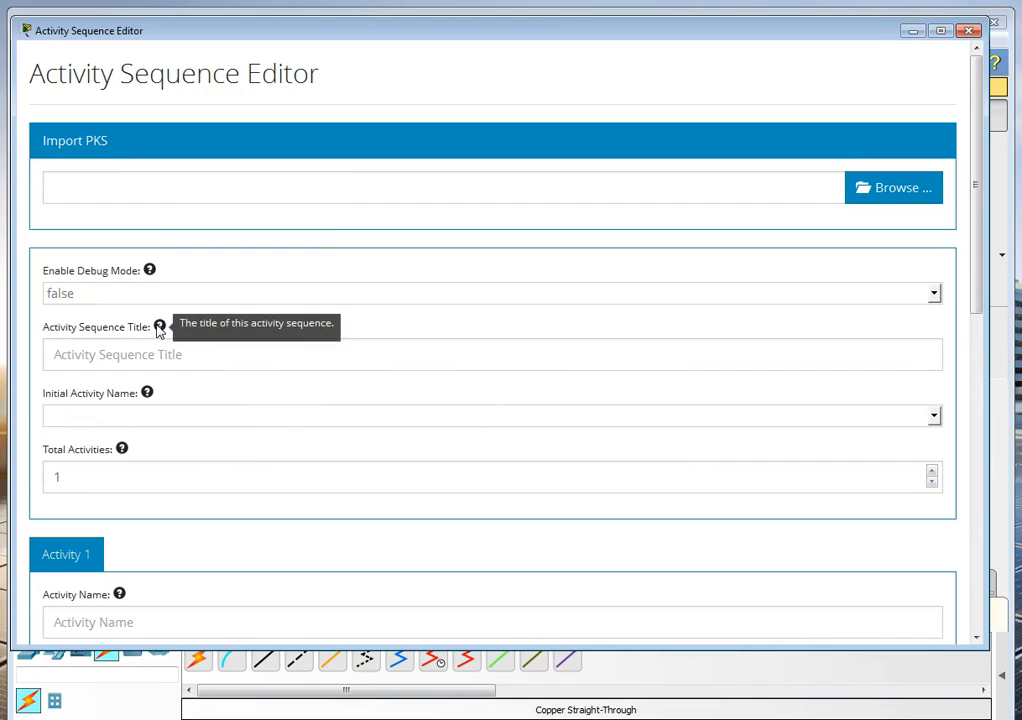
{"action": "mouse_move", "coordinate": [148, 397]}
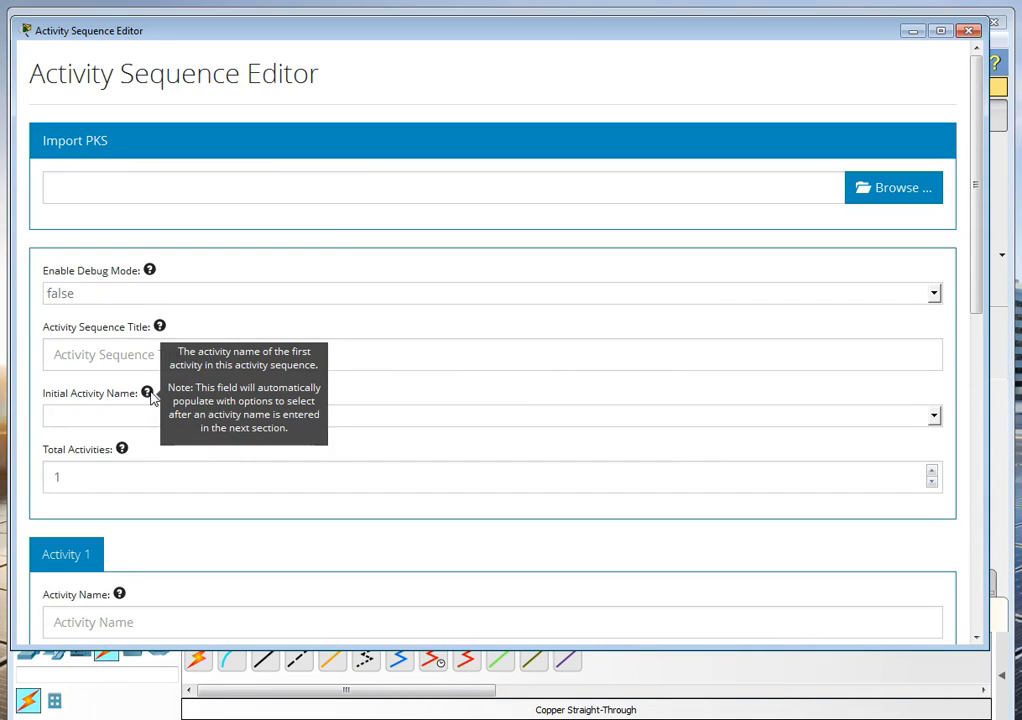
{"action": "mouse_move", "coordinate": [122, 449]}
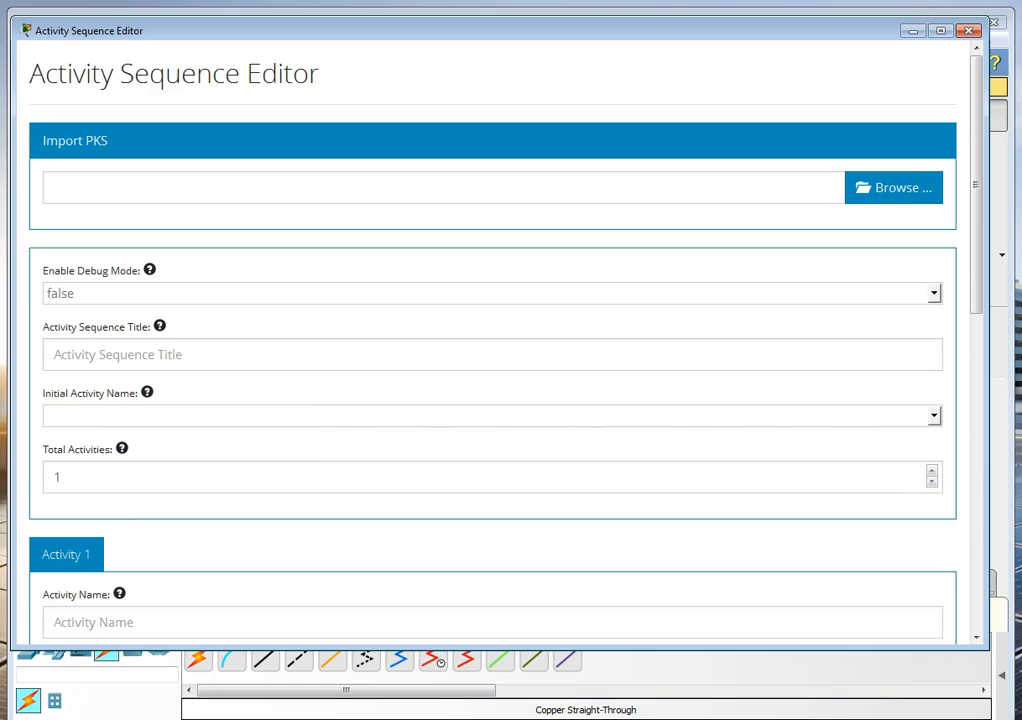
{"action": "left_click", "coordinate": [932, 472]}
{"action": "left_click", "coordinate": [932, 474]}
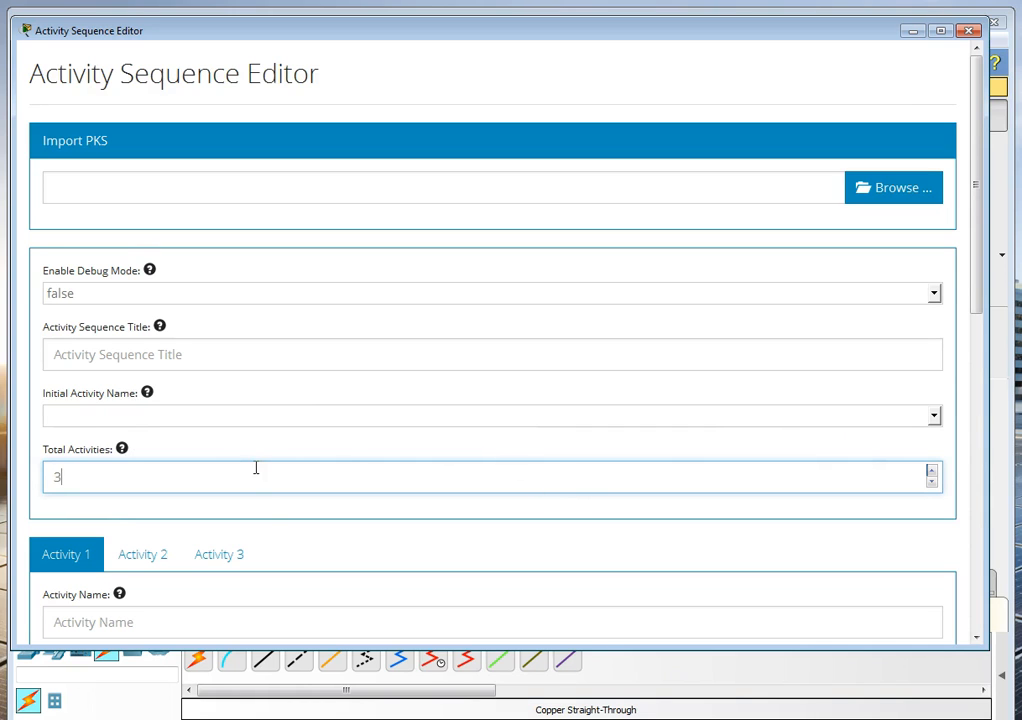
- Name the first activity "Activity 1" and enter Reg-A1.pka as its activity filename
{"action": "scroll", "coordinate": [260, 472], "scroll_direction": "down", "scroll_amount": 1}
{"action": "mouse_move", "coordinate": [118, 497]}
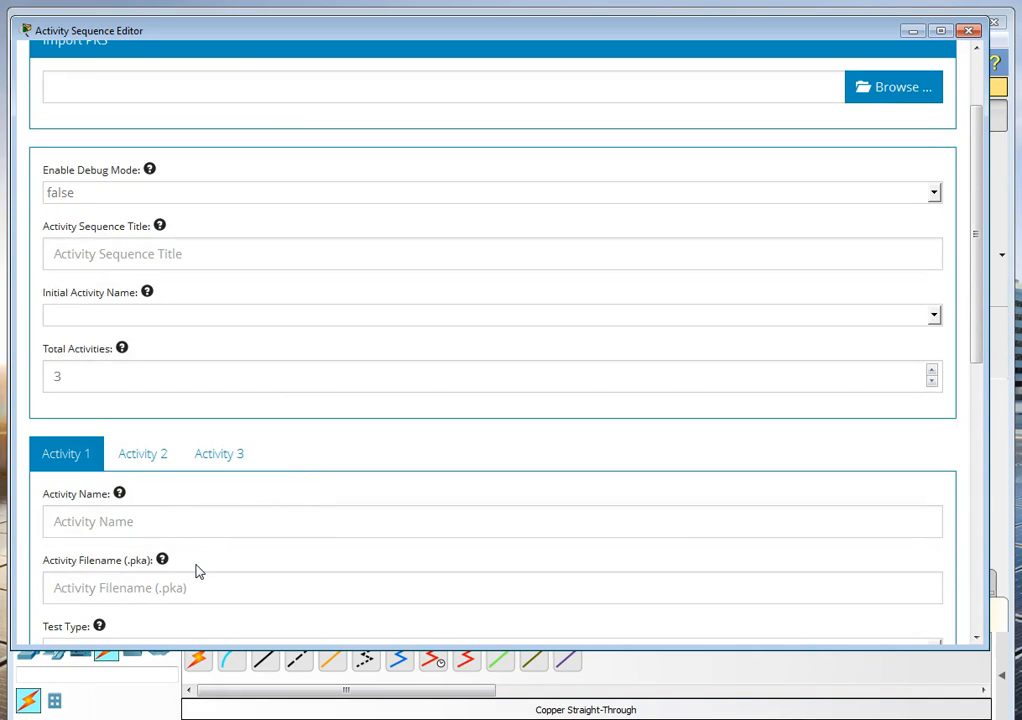
{"action": "scroll", "coordinate": [197, 570], "scroll_direction": "down", "scroll_amount": 1}
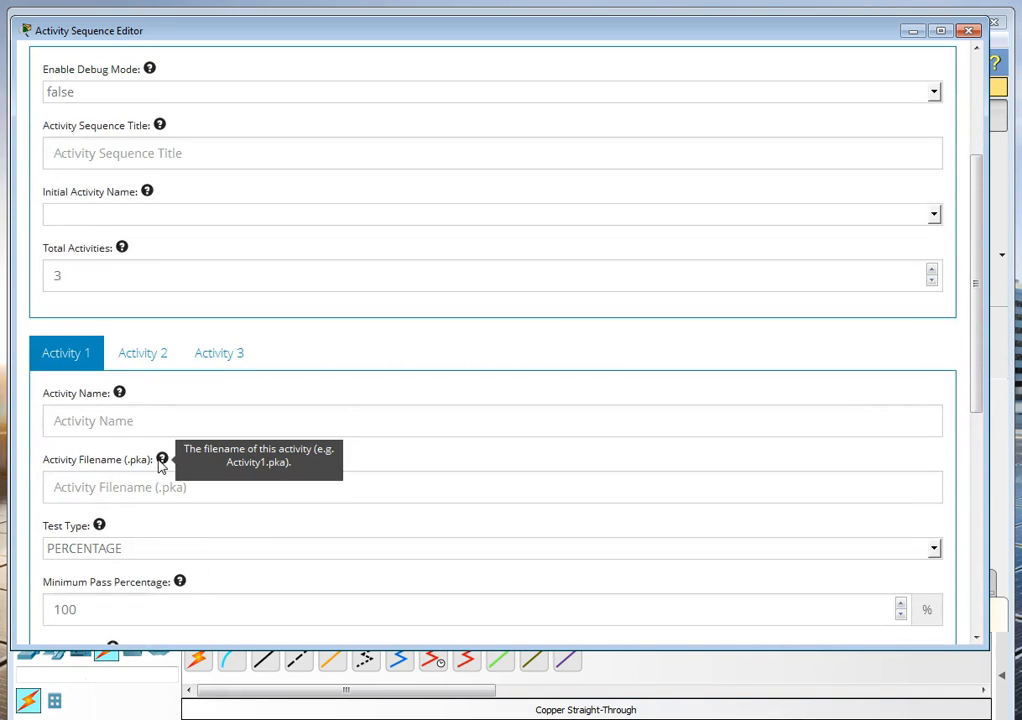
{"action": "left_click", "coordinate": [138, 421]}
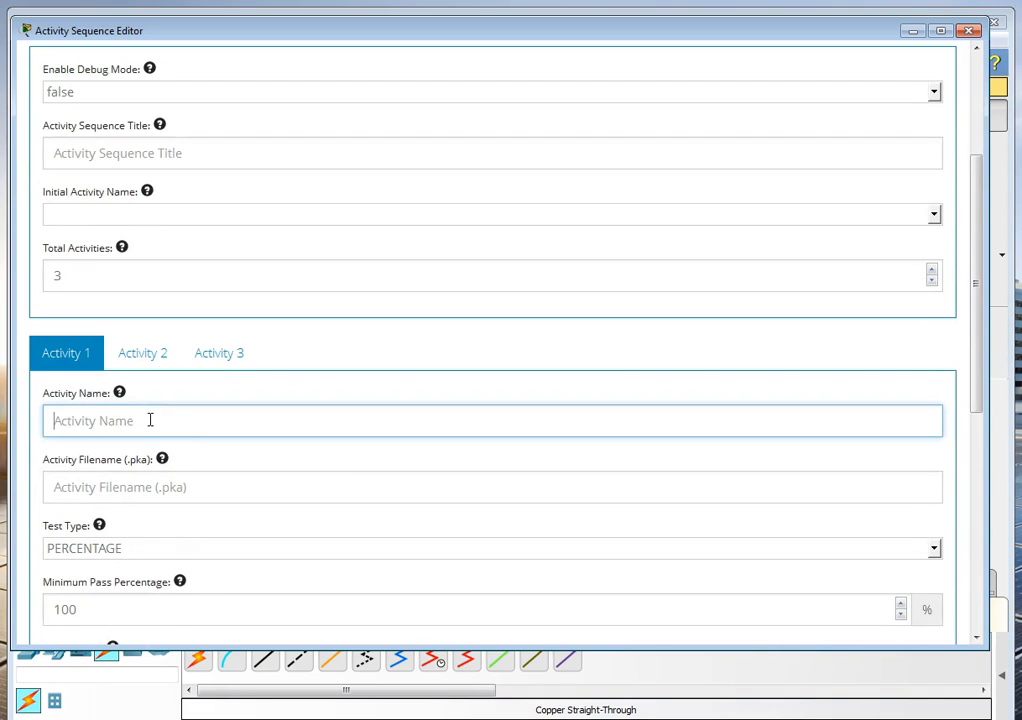
{"action": "type", "text": "Activity 1"}
{"action": "left_click", "coordinate": [202, 486]}
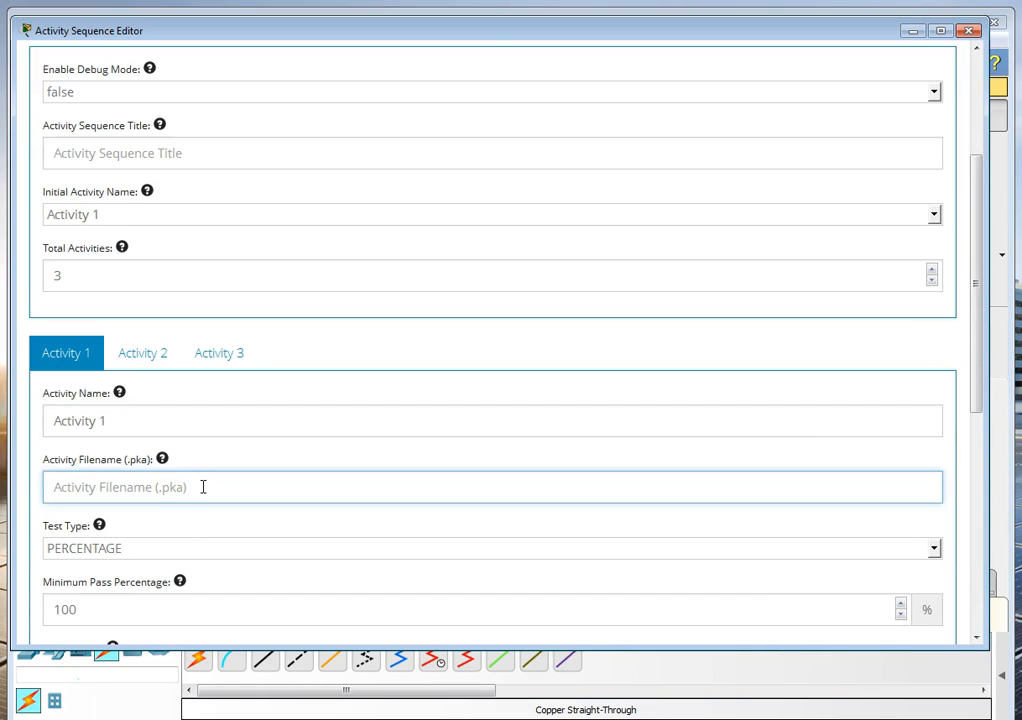
{"action": "type", "text": "Reg-A1."}
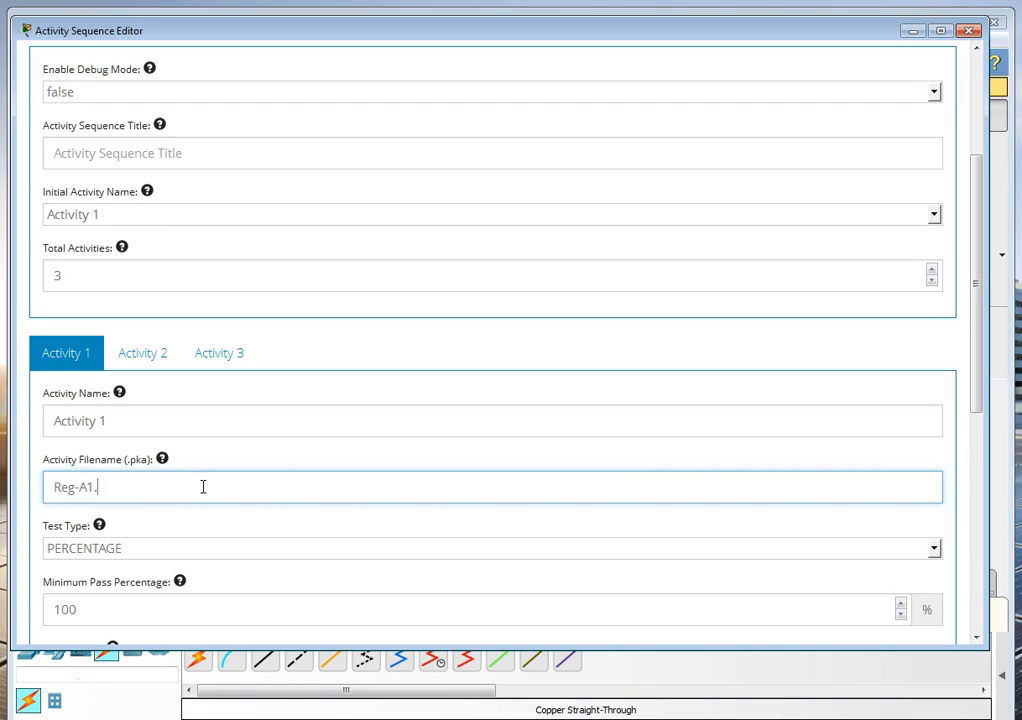
{"action": "type", "text": "pka"}
- Examine the Test Type and Pass Branch choices available for Activity 1
{"action": "left_click", "coordinate": [934, 550]}
{"action": "left_click", "coordinate": [934, 552]}
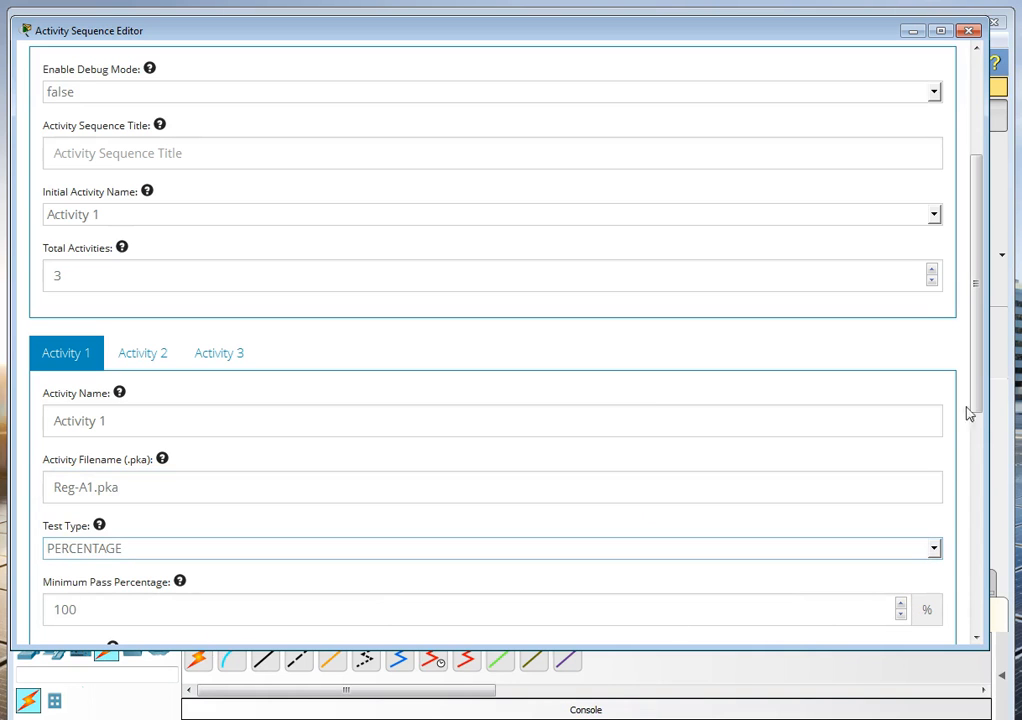
{"action": "left_click_drag", "start_coordinate": [980, 395], "coordinate": [979, 474]}
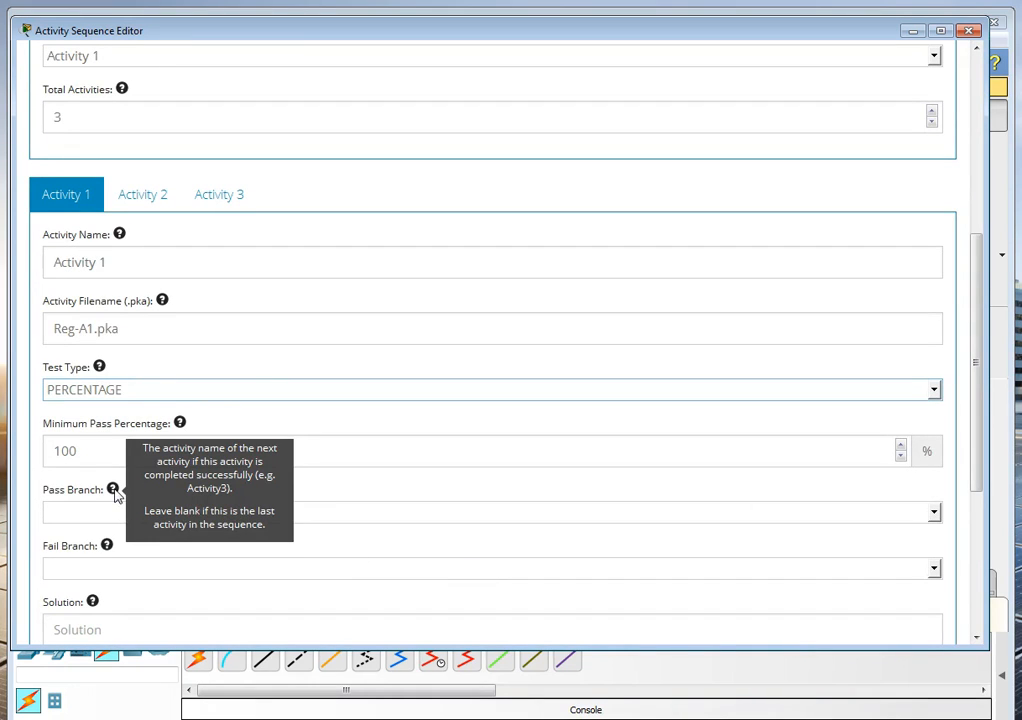
{"action": "left_click", "coordinate": [77, 514]}
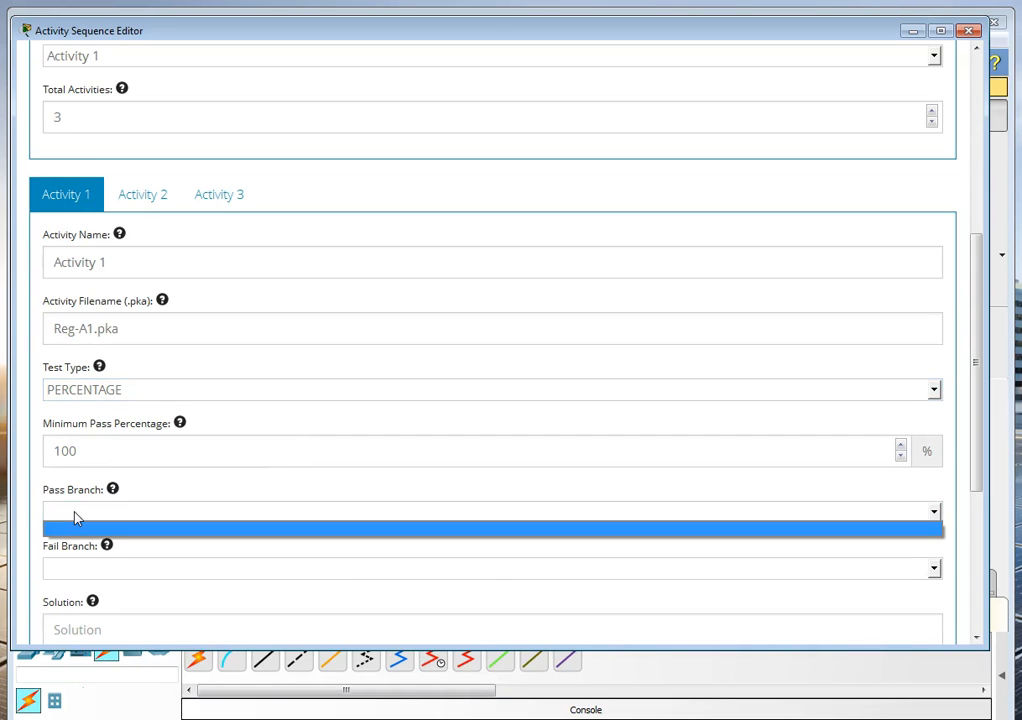
- Name the second activity "Activity 2" and enter Reg-A2.pka as its activity filename
{"action": "left_click", "coordinate": [142, 198]}
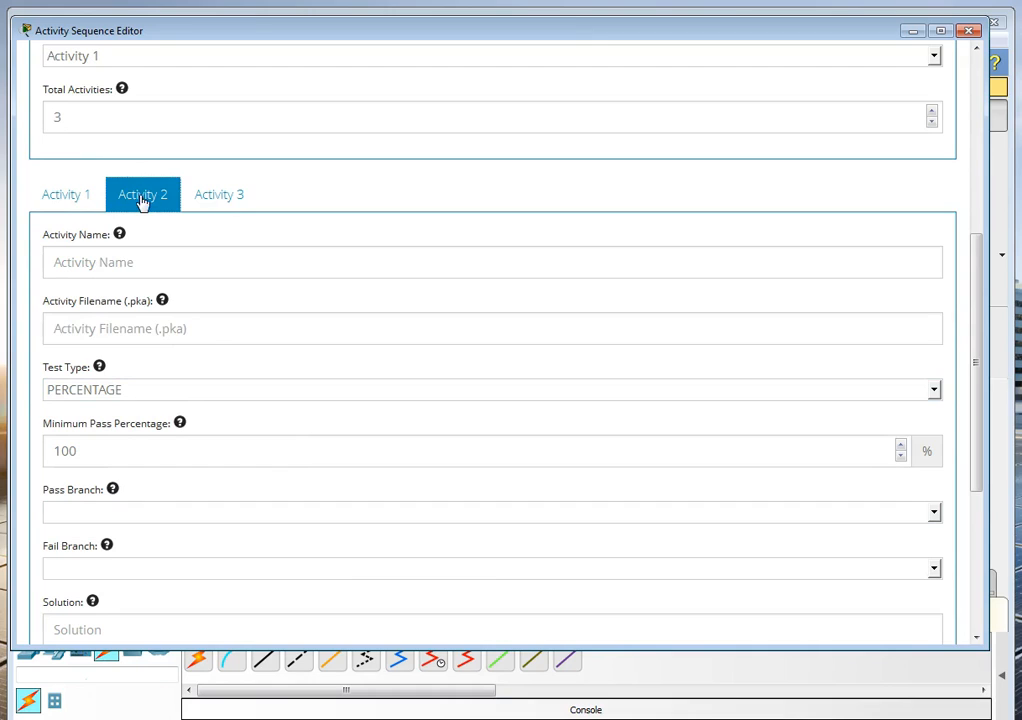
{"action": "left_click", "coordinate": [133, 263]}
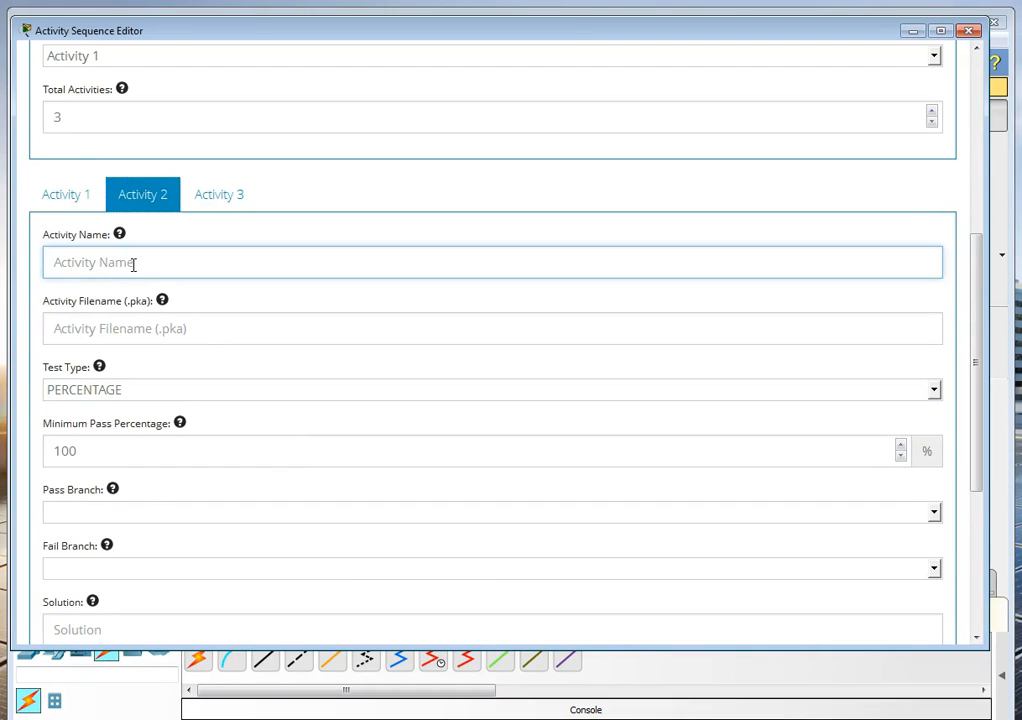
{"action": "type", "text": "Activity 2"}
{"action": "left_click", "coordinate": [194, 330]}
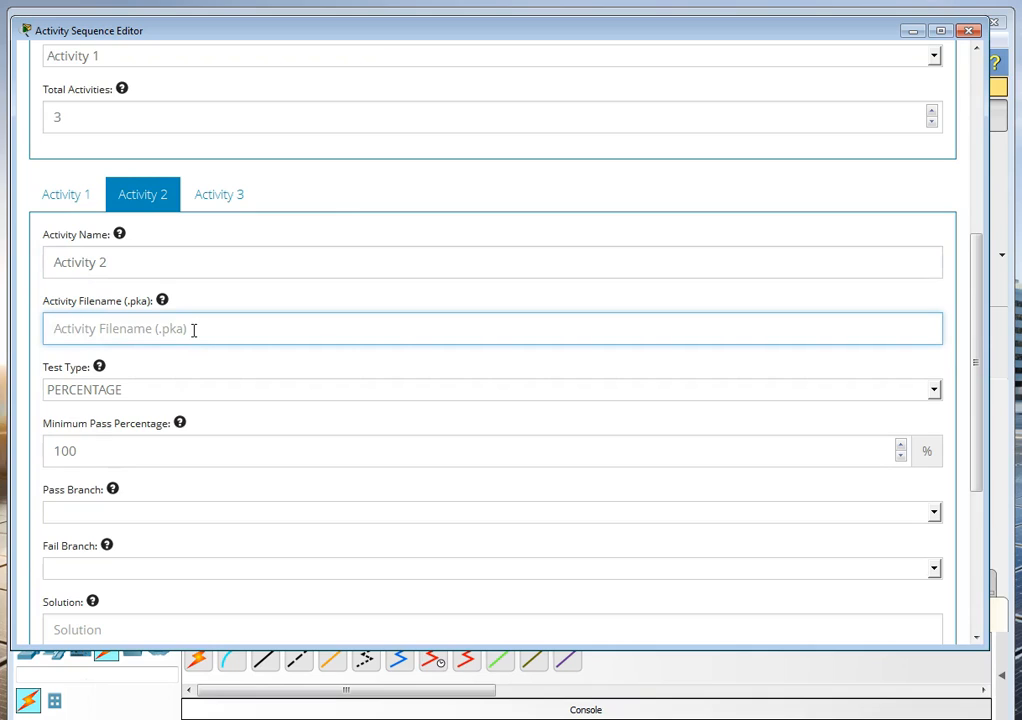
{"action": "type", "text": "Reg"}
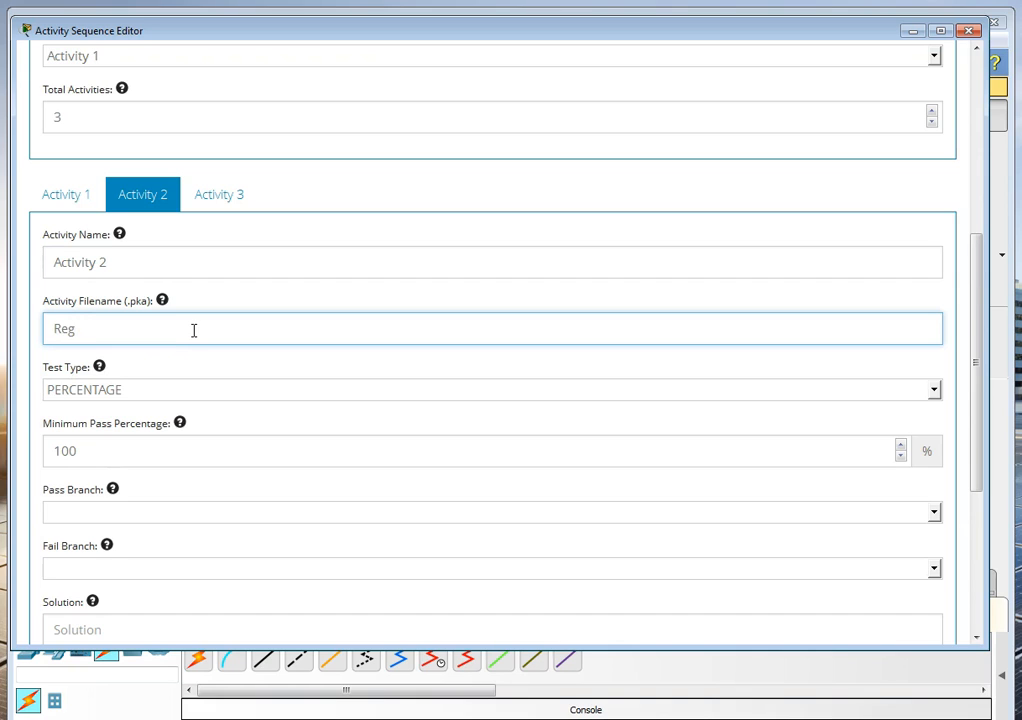
{"action": "type", "text": "-A2.pka"}
- Set the fail branch of the second activity to Activity 1
{"action": "left_click", "coordinate": [196, 455]}
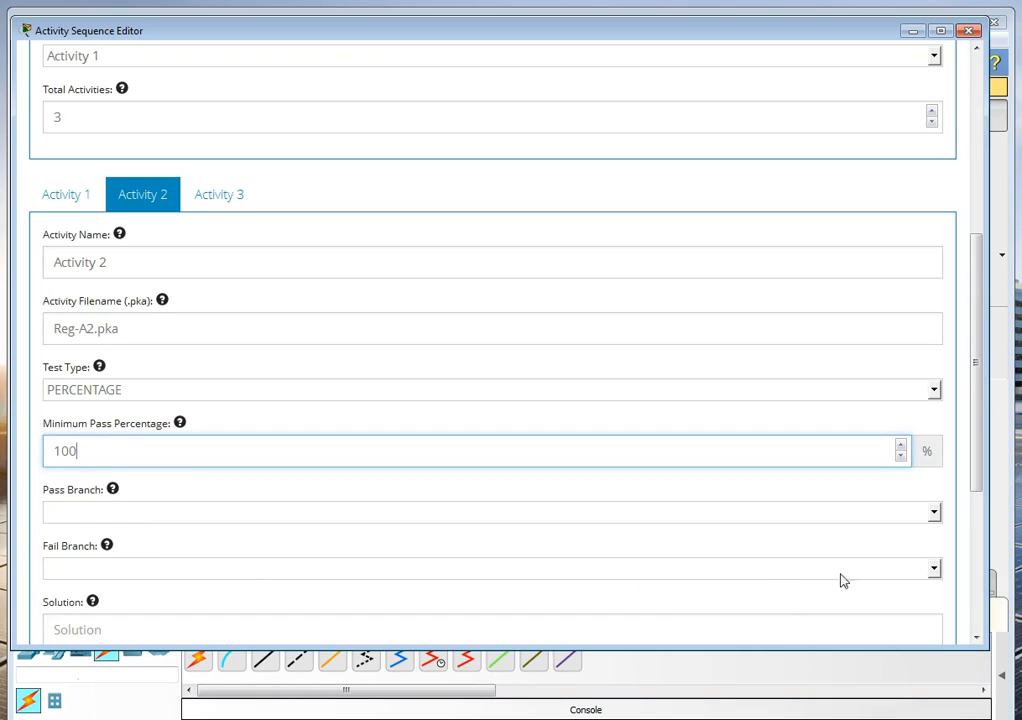
{"action": "left_click", "coordinate": [936, 572]}
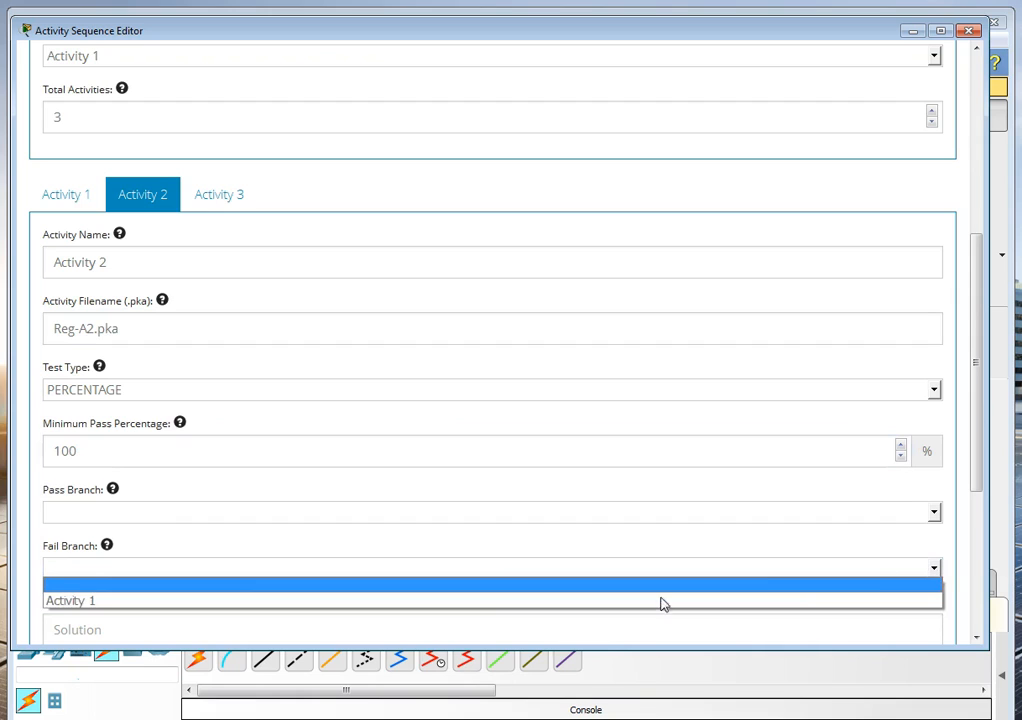
{"action": "left_click", "coordinate": [137, 603]}
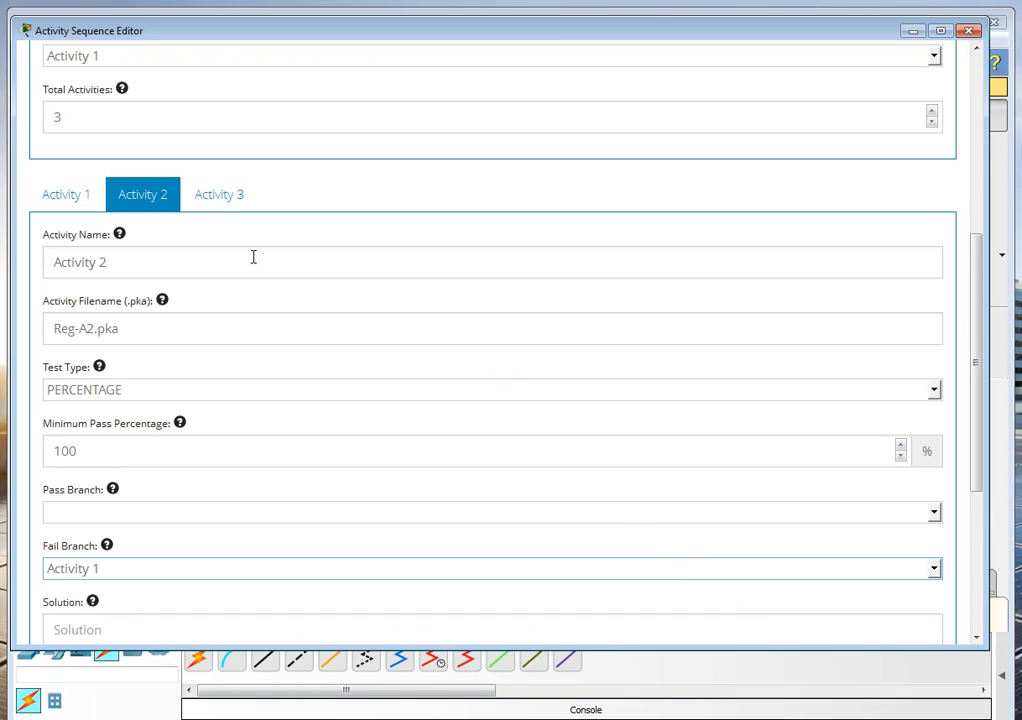
- Name the third activity "Activity 3" and enter Reg-A3.pka as its activity filename
{"action": "left_click", "coordinate": [220, 198]}
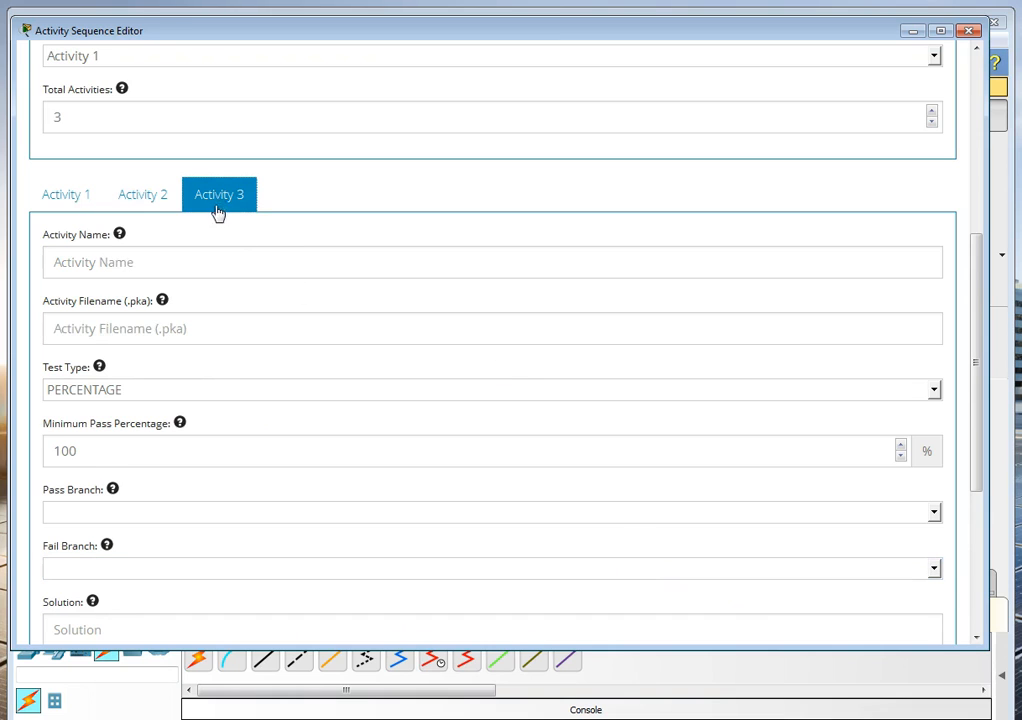
{"action": "left_click", "coordinate": [125, 264]}
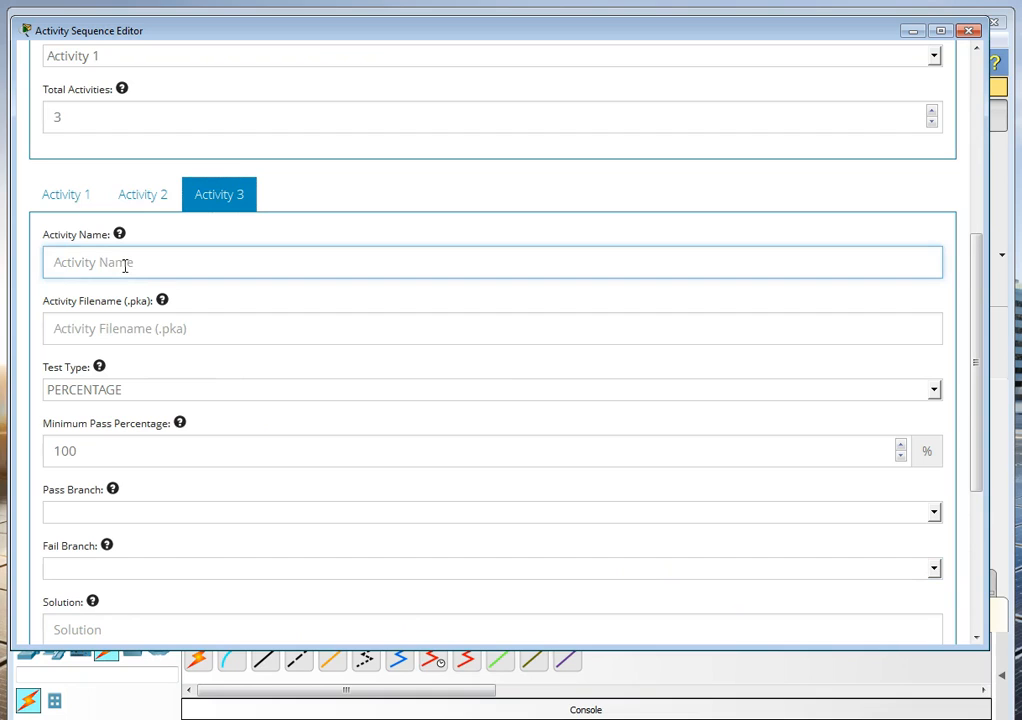
{"action": "type", "text": "Activity 3"}
{"action": "left_click", "coordinate": [145, 327]}
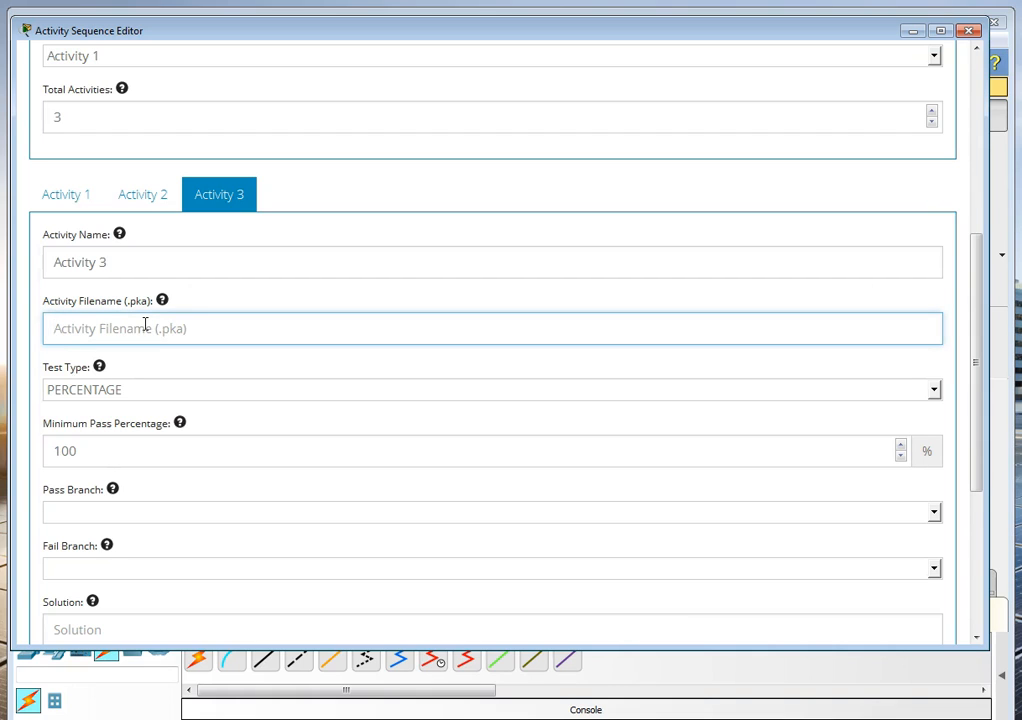
{"action": "type", "text": "Reg-A3.pka"}
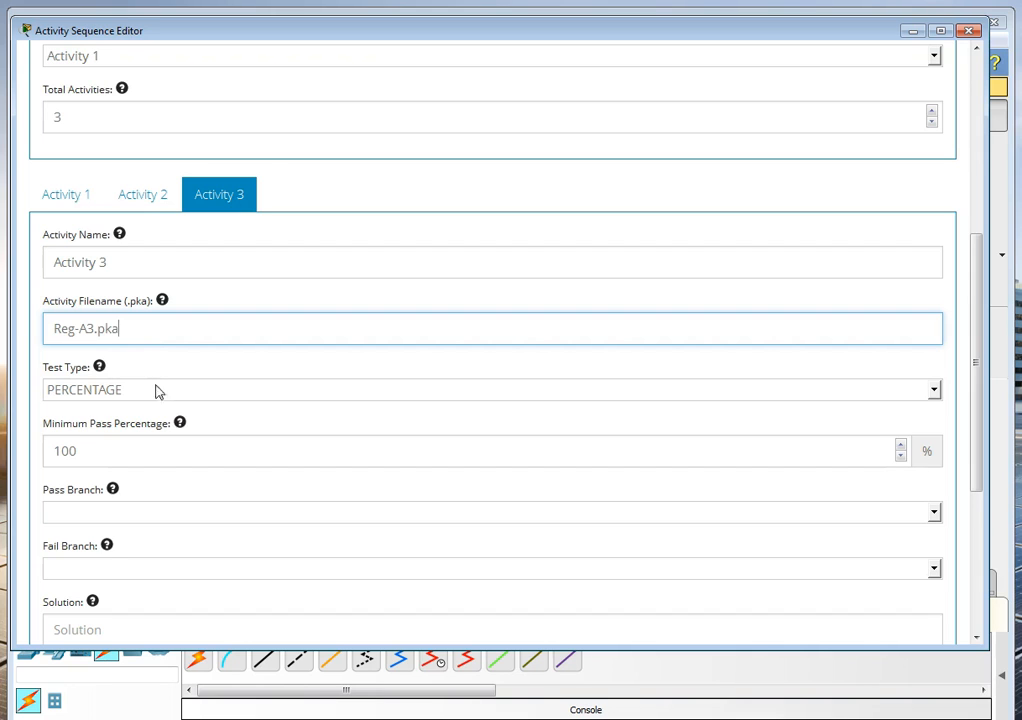
- Set the fail branch of the third activity to Activity 2
{"action": "mouse_move", "coordinate": [114, 495]}
{"action": "left_click", "coordinate": [934, 570]}
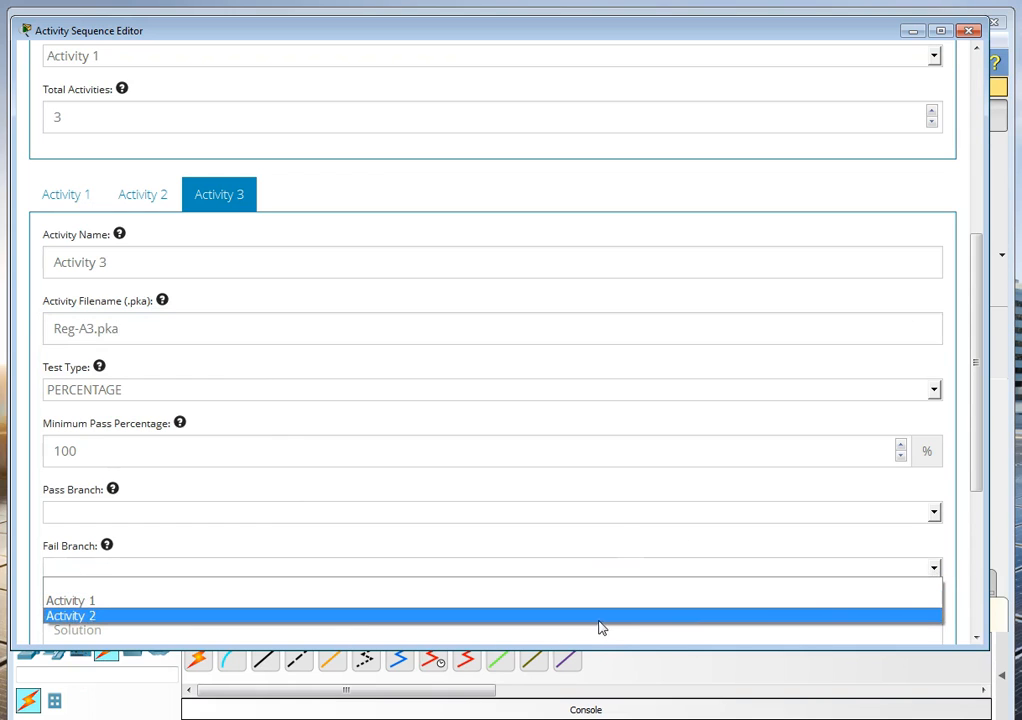
{"action": "left_click", "coordinate": [600, 616]}
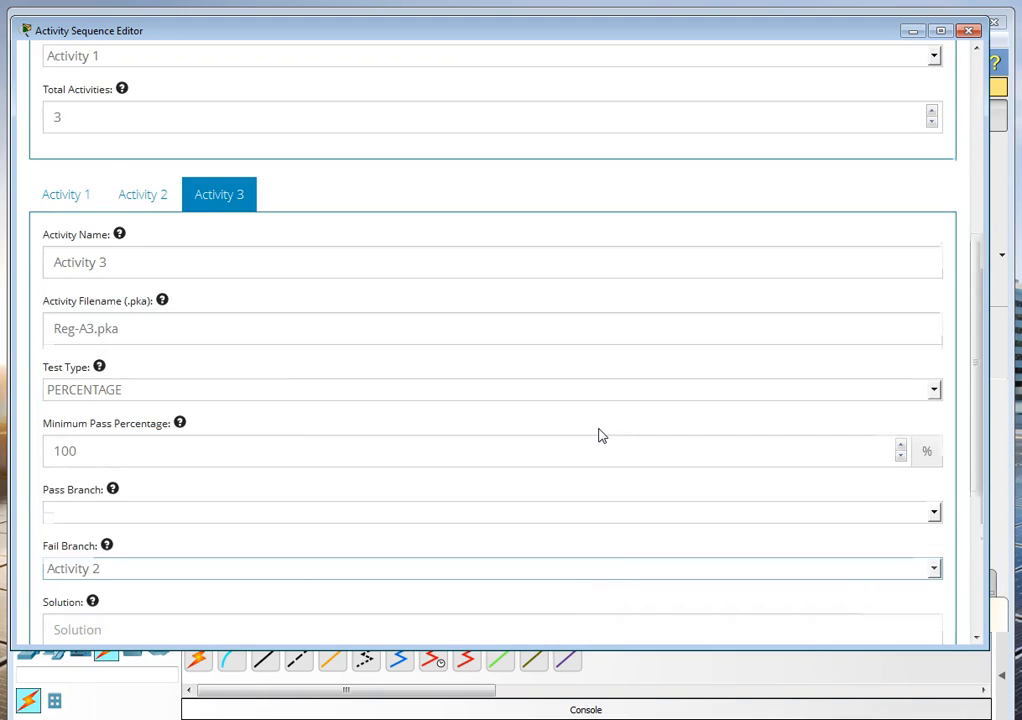
- Return to the first activity's settings and set its pass branch to Activity 2
{"action": "scroll", "coordinate": [600, 436], "scroll_direction": "down", "scroll_amount": 3}
{"action": "mouse_move", "coordinate": [93, 453]}
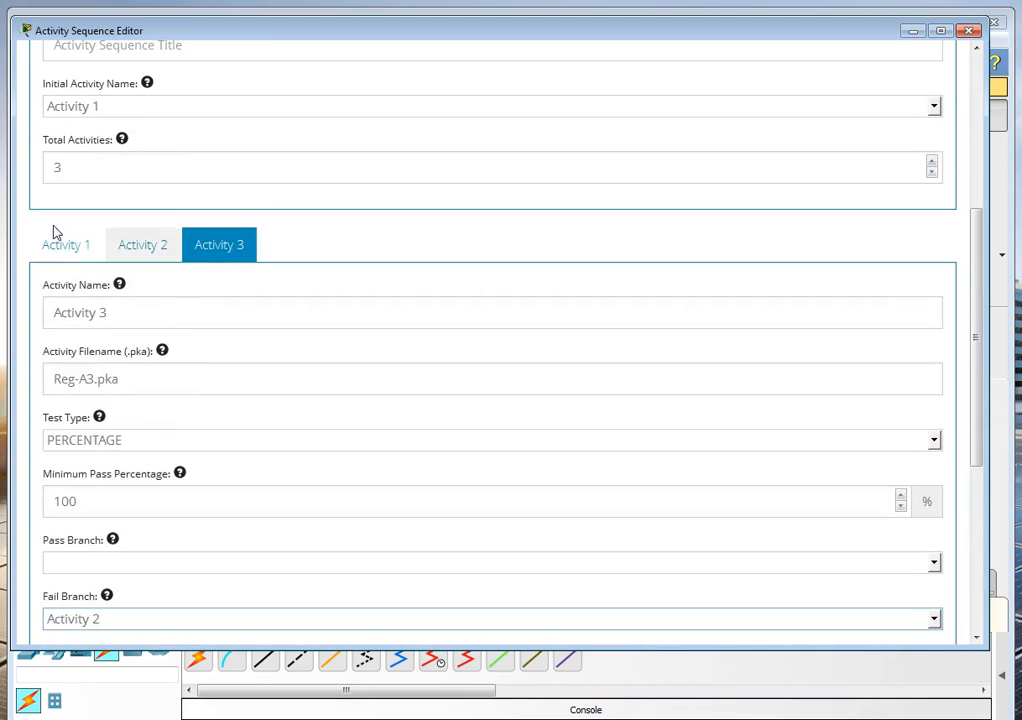
{"action": "left_click", "coordinate": [71, 250]}
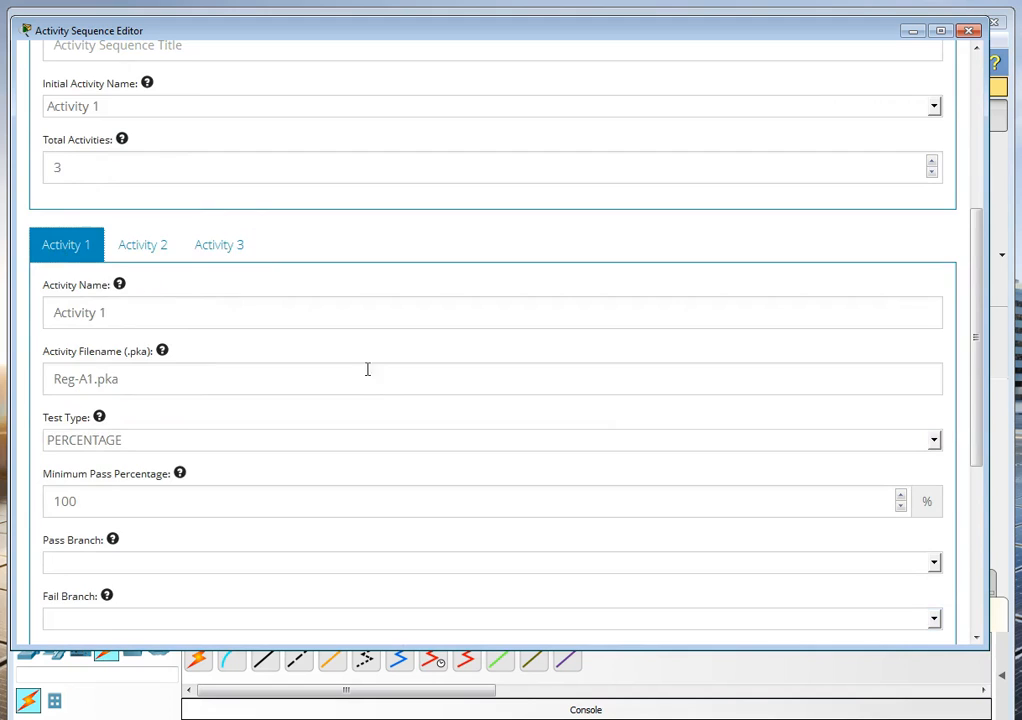
{"action": "scroll", "coordinate": [383, 389], "scroll_direction": "down", "scroll_amount": 2}
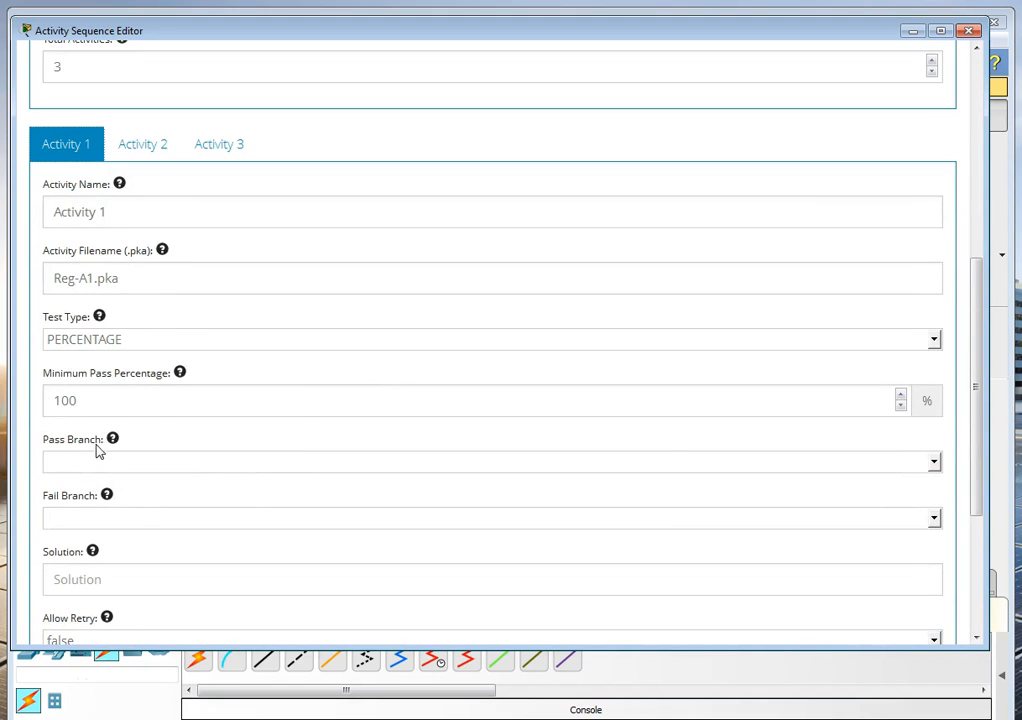
{"action": "left_click", "coordinate": [934, 462]}
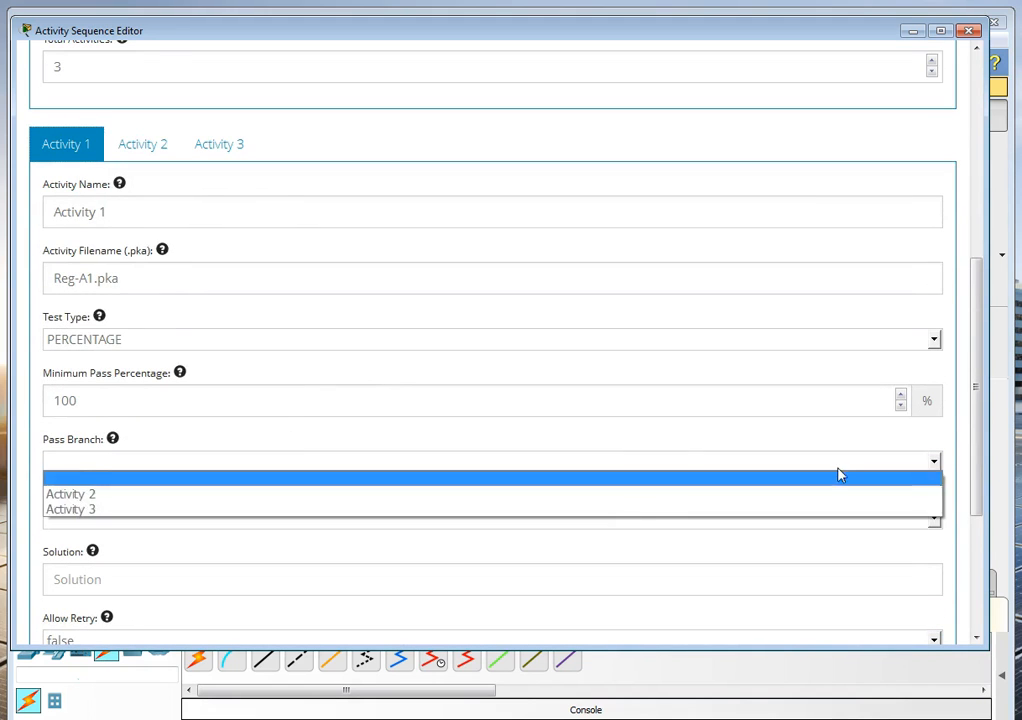
{"action": "left_click", "coordinate": [336, 494]}
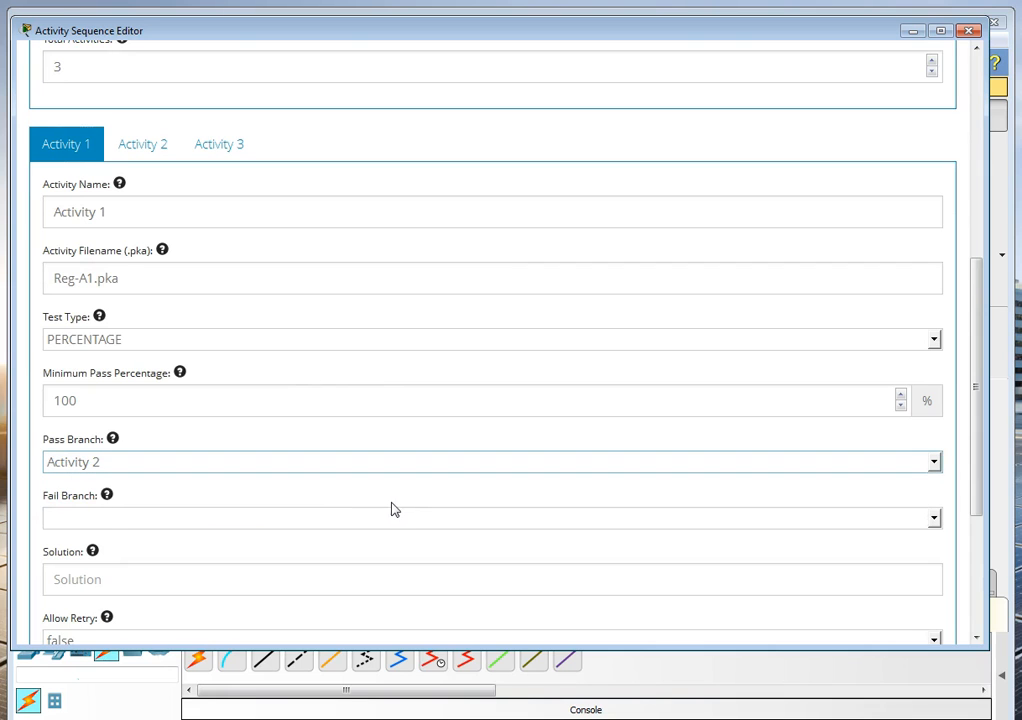
- Try to generate the activity sequence file from the current settings
{"action": "scroll", "coordinate": [396, 505], "scroll_direction": "down", "scroll_amount": 4}
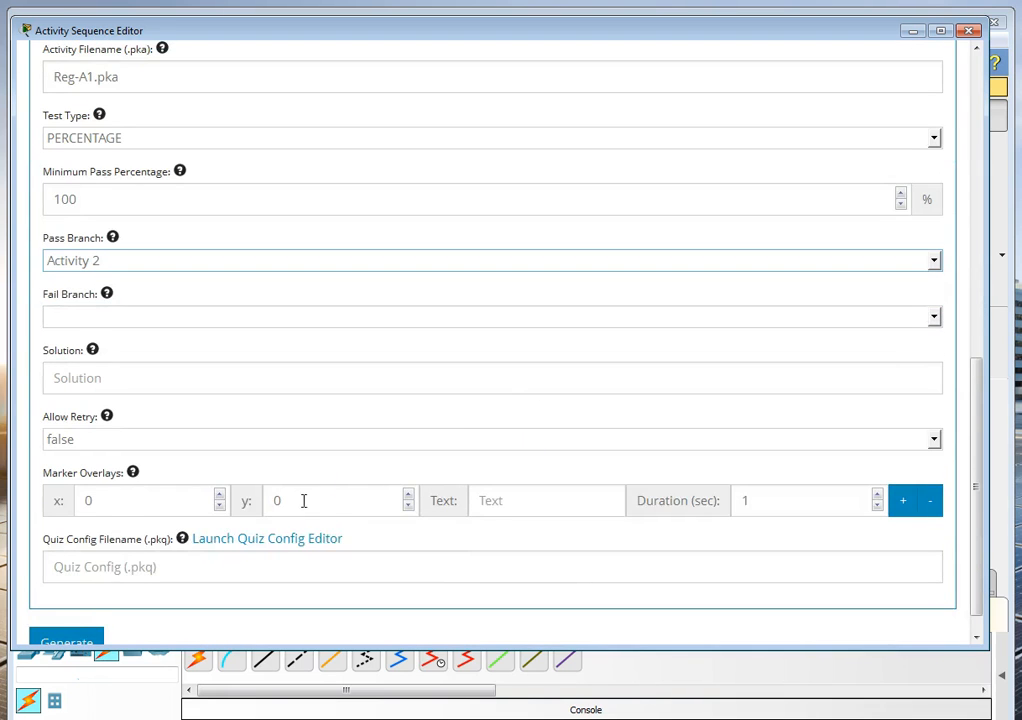
{"action": "scroll", "coordinate": [303, 499], "scroll_direction": "down", "scroll_amount": 1}
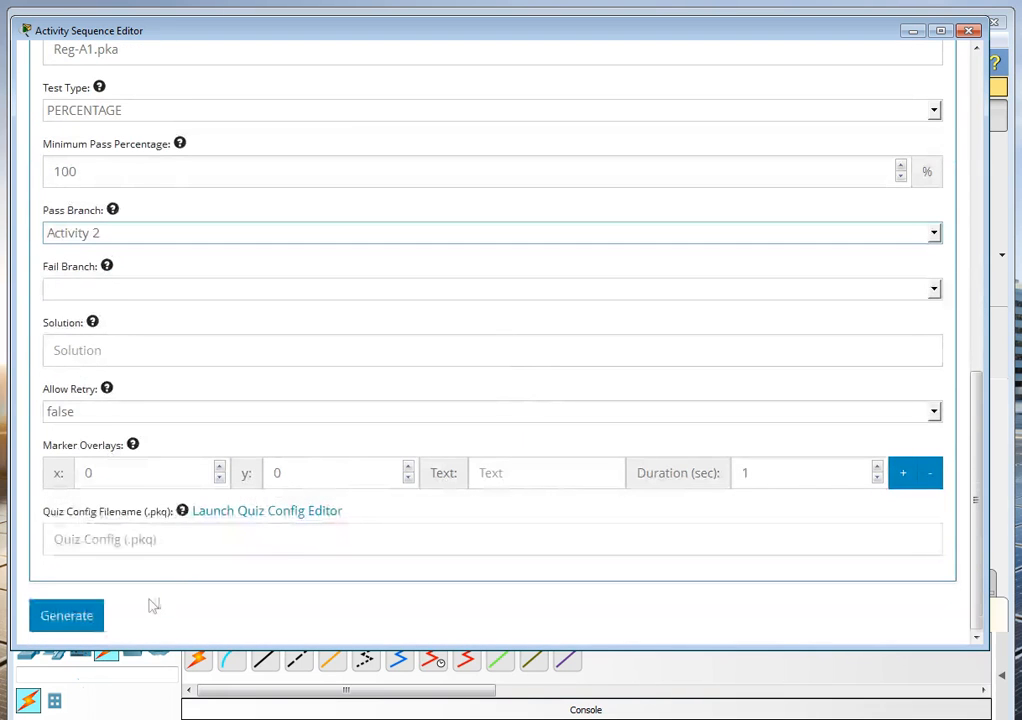
{"action": "left_click", "coordinate": [50, 620]}
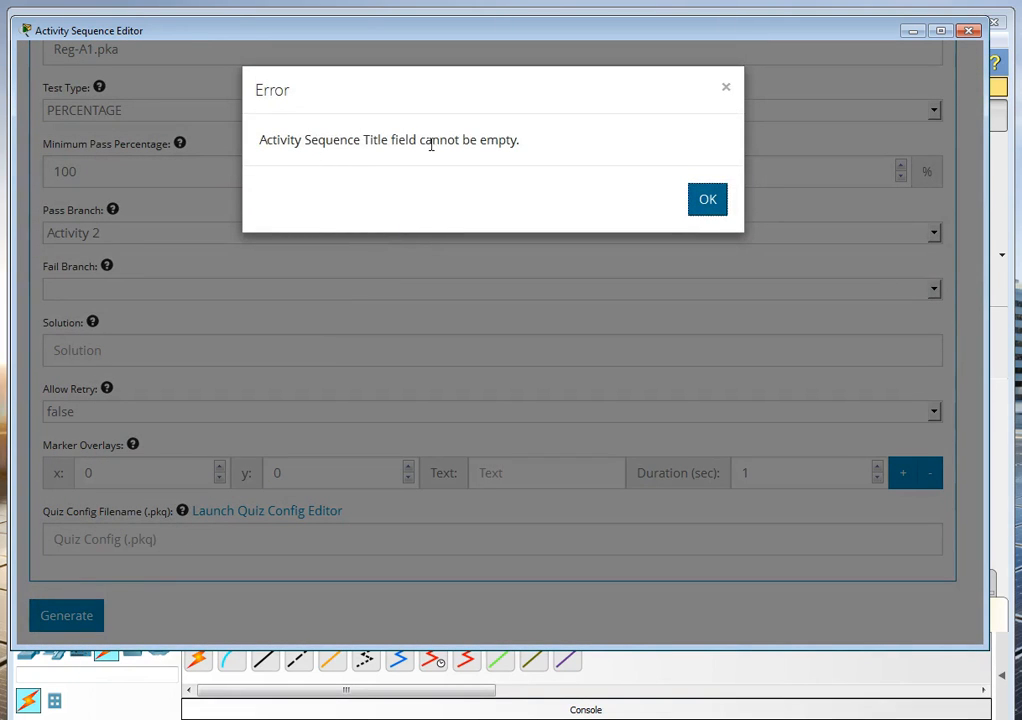
{"action": "left_click", "coordinate": [706, 204]}
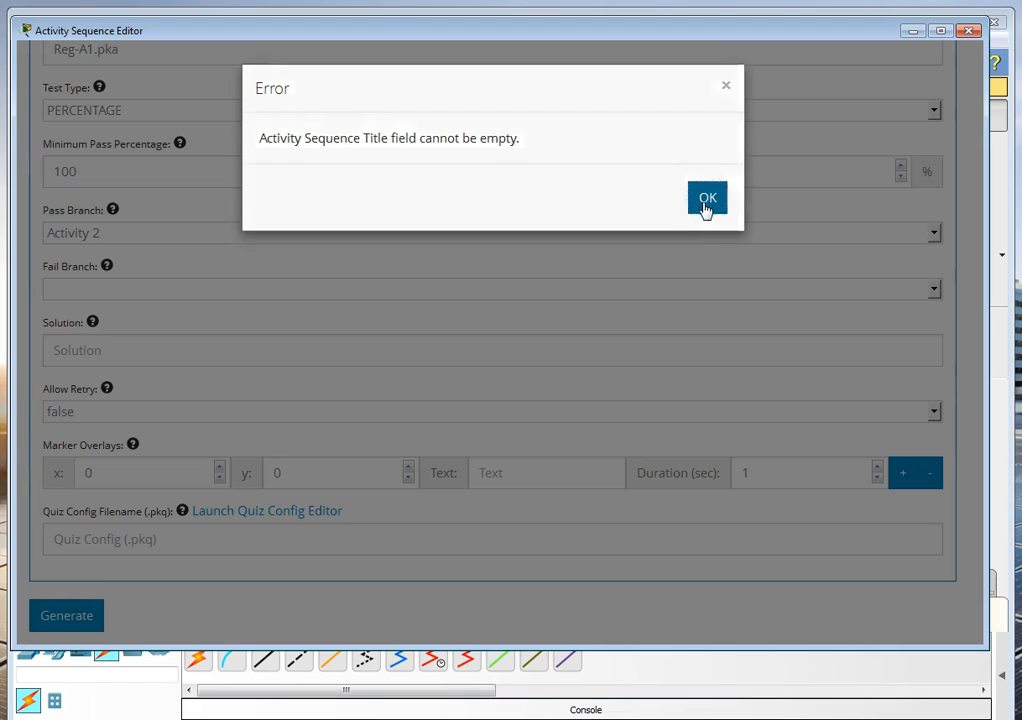
- Title the activity sequence "Activity Test" and generate its PKS file
{"action": "scroll", "coordinate": [621, 248], "scroll_direction": "up", "scroll_amount": 3}
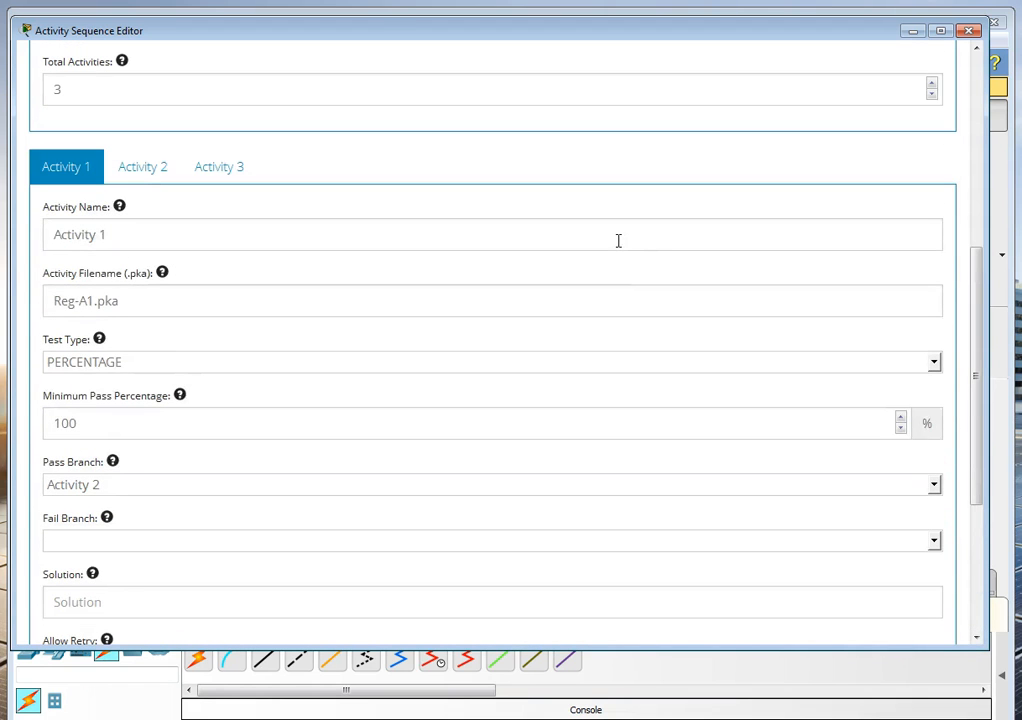
{"action": "scroll", "coordinate": [618, 240], "scroll_direction": "up", "scroll_amount": 3}
{"action": "left_click", "coordinate": [155, 219]}
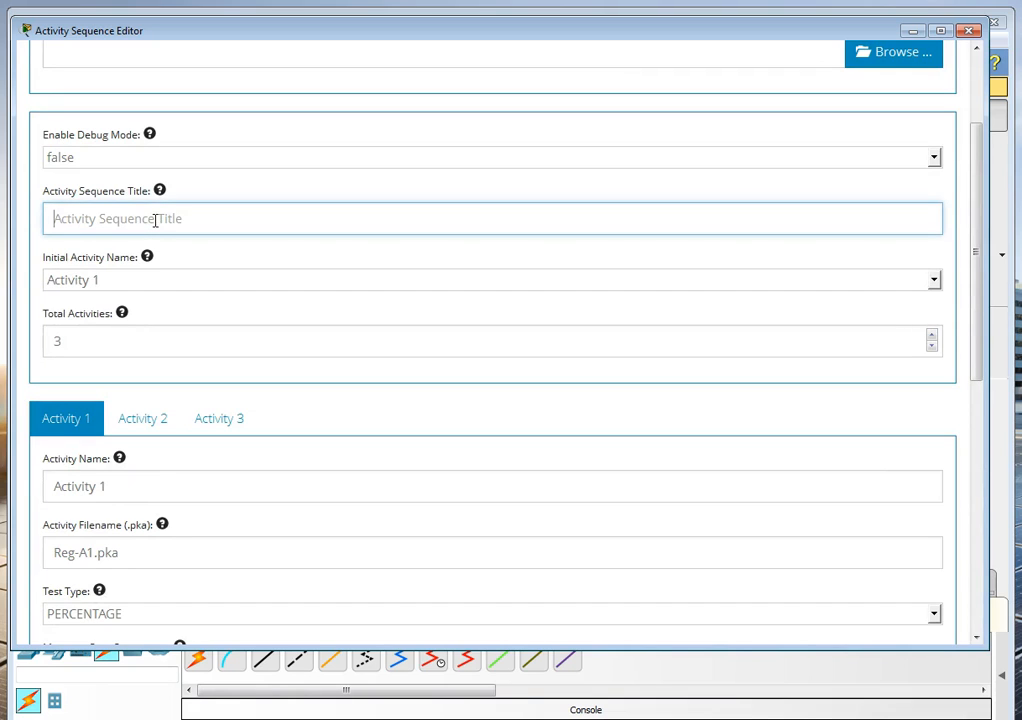
{"action": "type", "text": "Activity Test"}
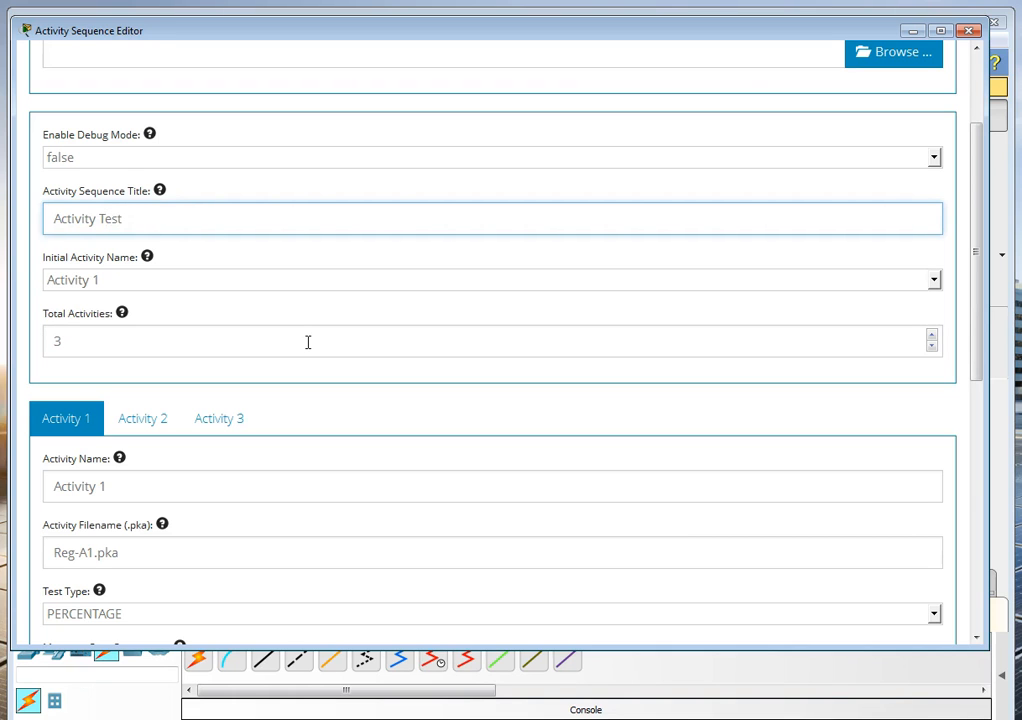
{"action": "scroll", "coordinate": [310, 342], "scroll_direction": "down", "scroll_amount": 6}
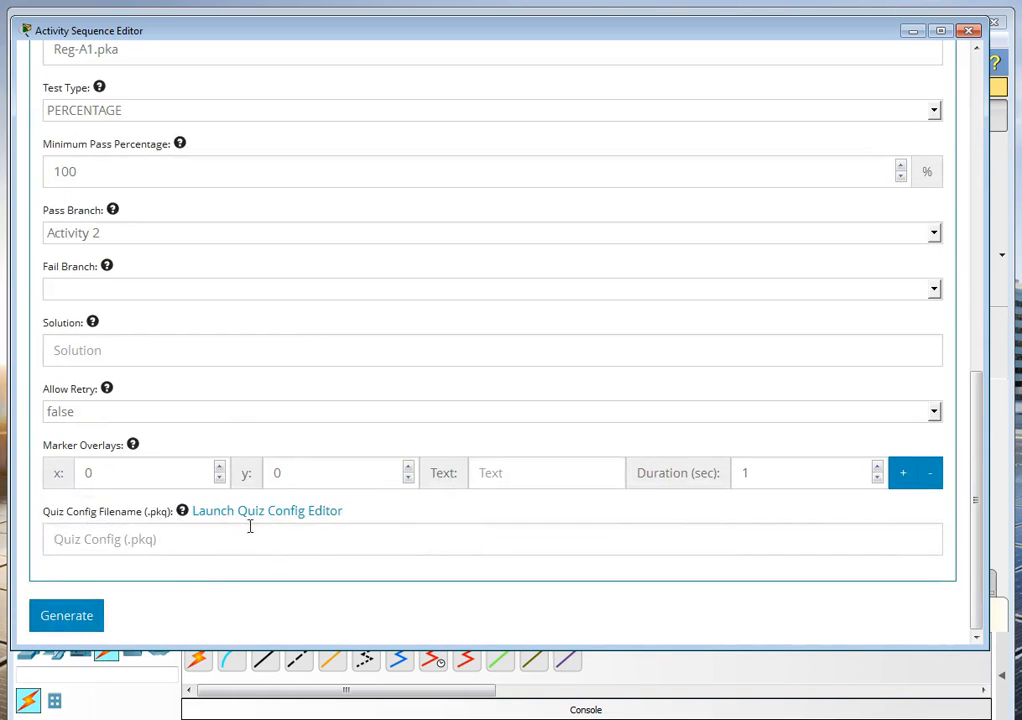
{"action": "left_click", "coordinate": [64, 626]}
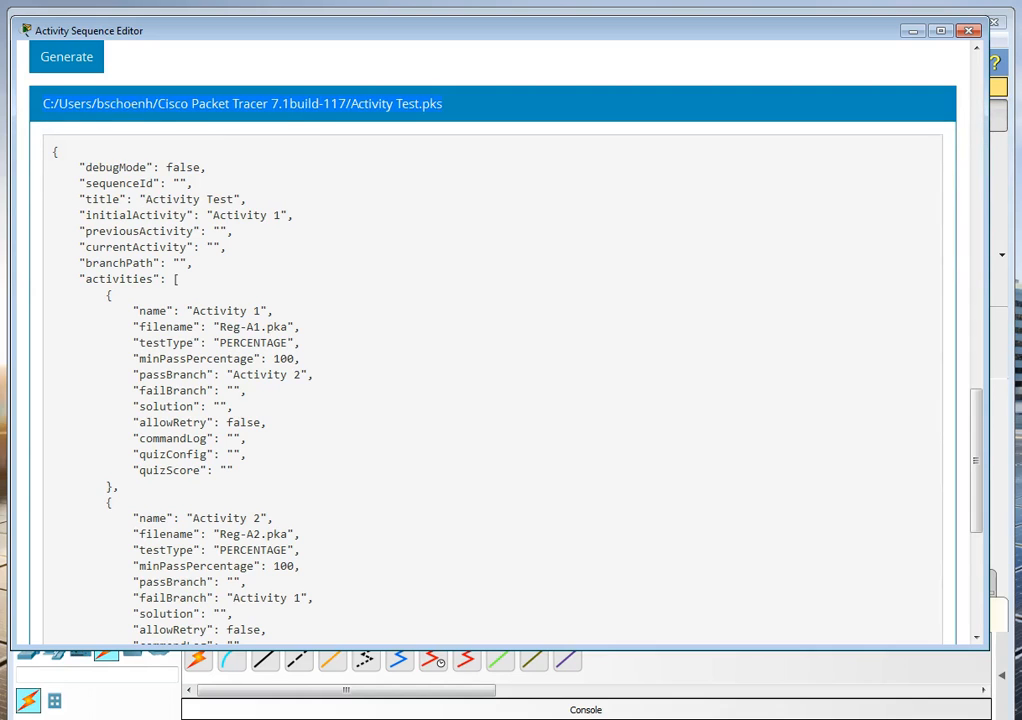
- Switch to Windows Explorer and open the Cisco Packet Tracer 7.1build-117 folder inside the user's profile folder on drive C
{"action": "key", "text": "alt+Tab"}
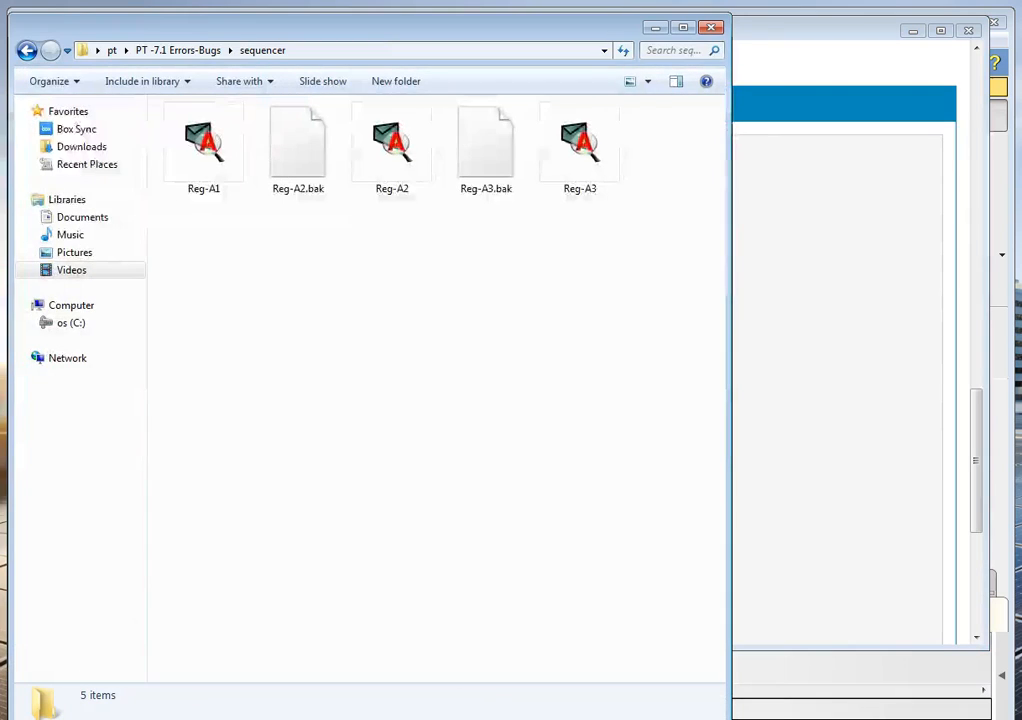
{"action": "left_click", "coordinate": [65, 327]}
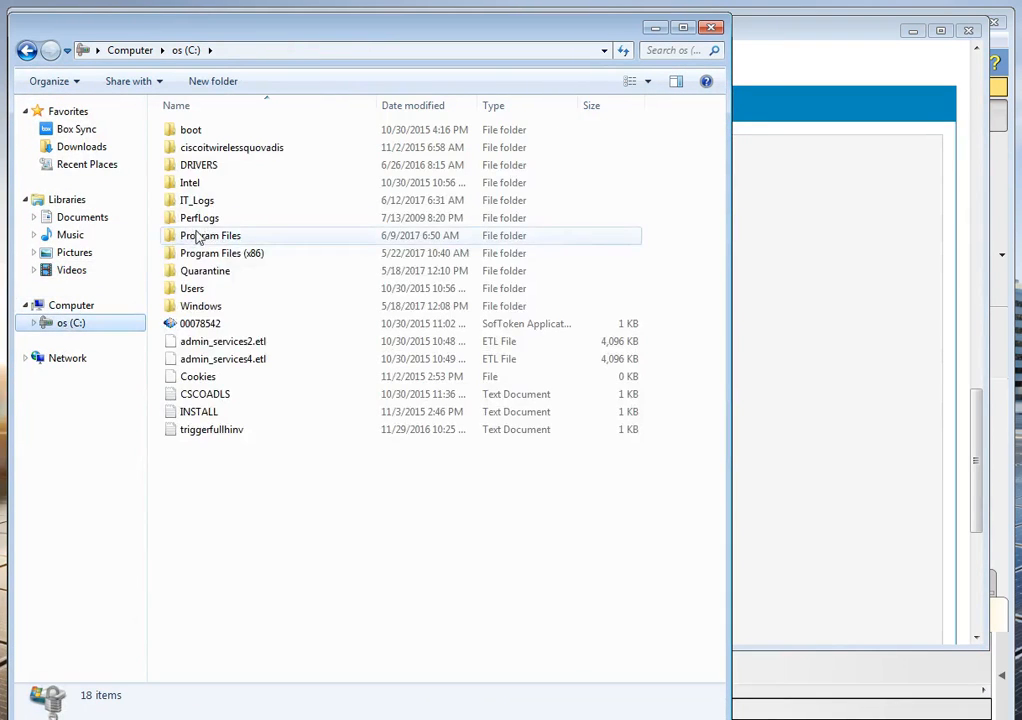
{"action": "left_click", "coordinate": [60, 308]}
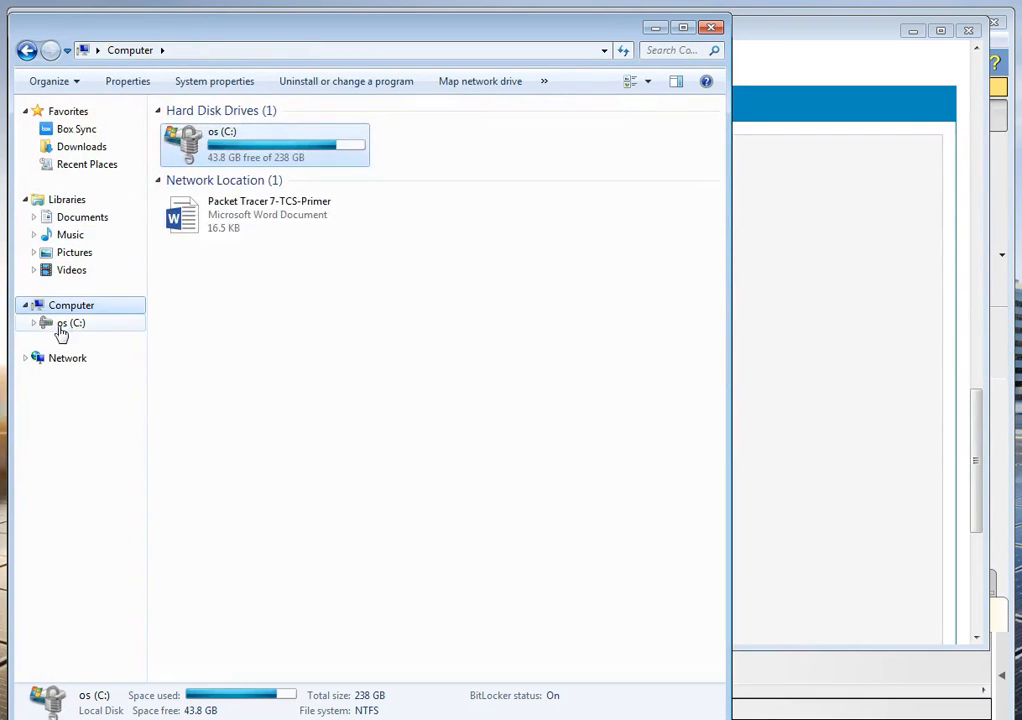
{"action": "left_click", "coordinate": [63, 325]}
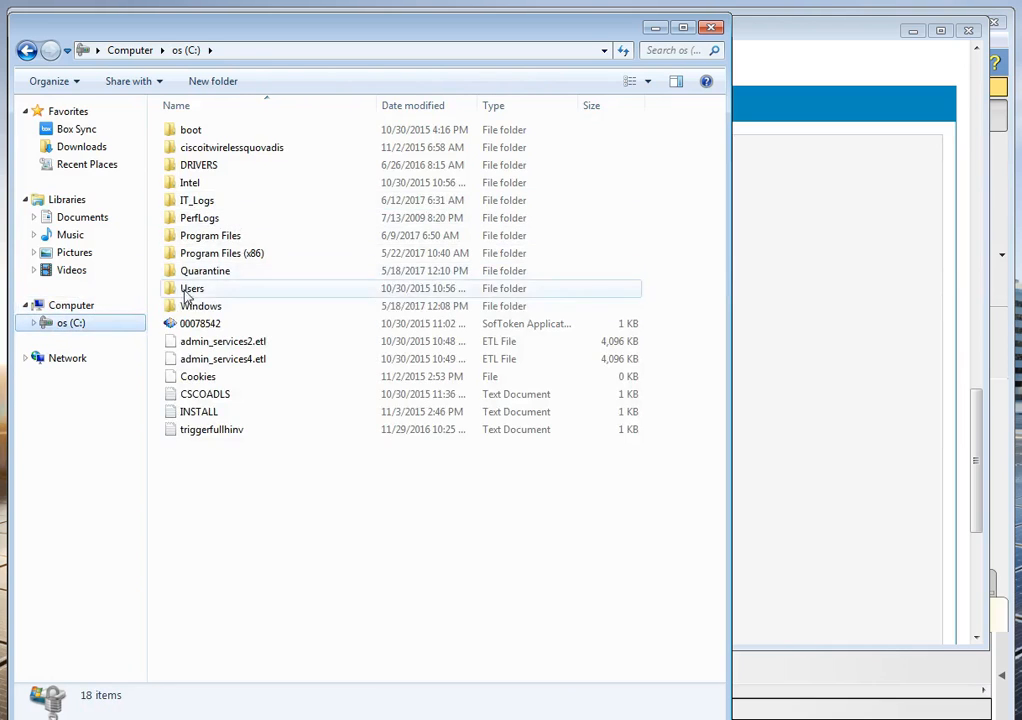
{"action": "double_click", "coordinate": [187, 290]}
{"action": "double_click", "coordinate": [199, 149]}
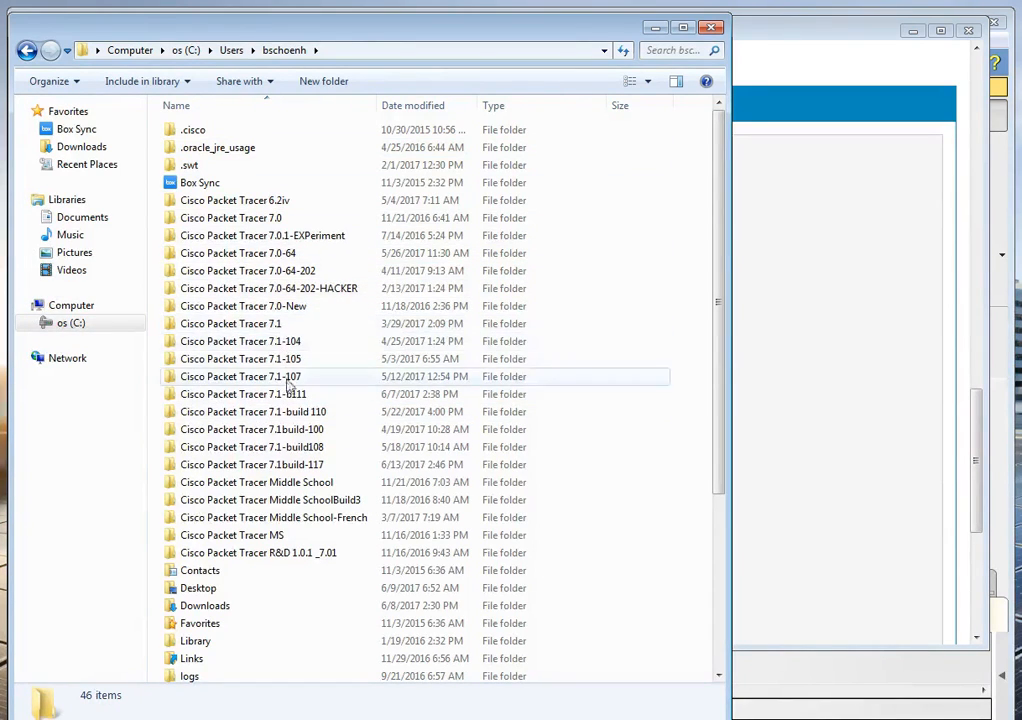
{"action": "left_click", "coordinate": [300, 466]}
{"action": "double_click", "coordinate": [300, 466]}
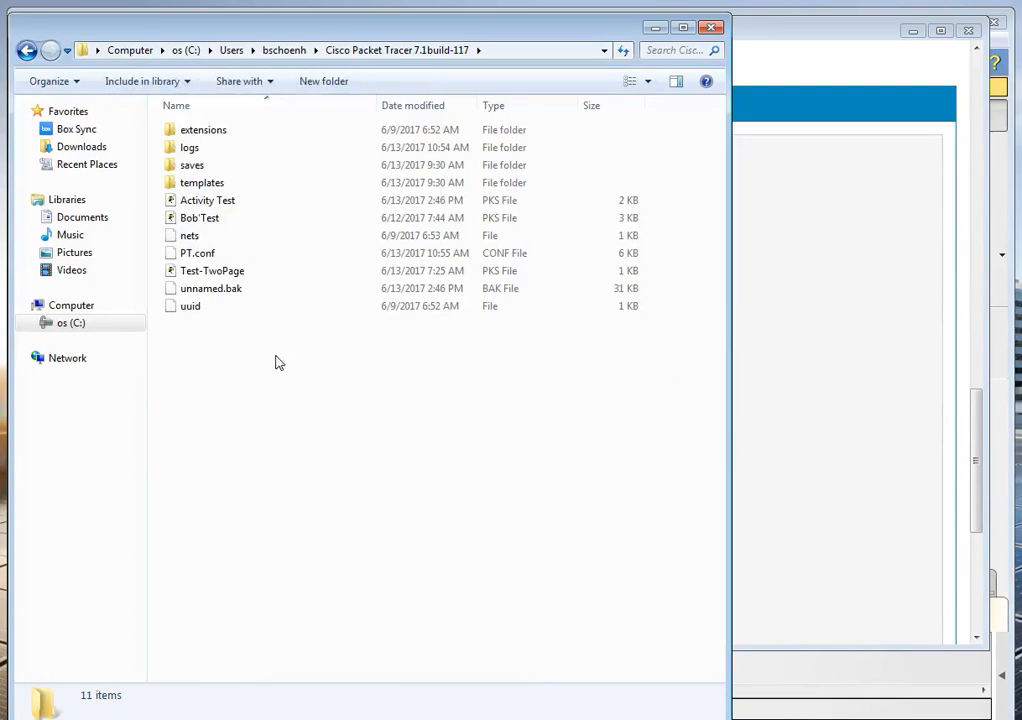
- Copy the generated Activity Test PKS file into the sequencer folder that holds the Reg-A1, Reg-A2 and Reg-A3 activities
{"action": "left_click", "coordinate": [213, 210]}
{"action": "right_click", "coordinate": [211, 204]}
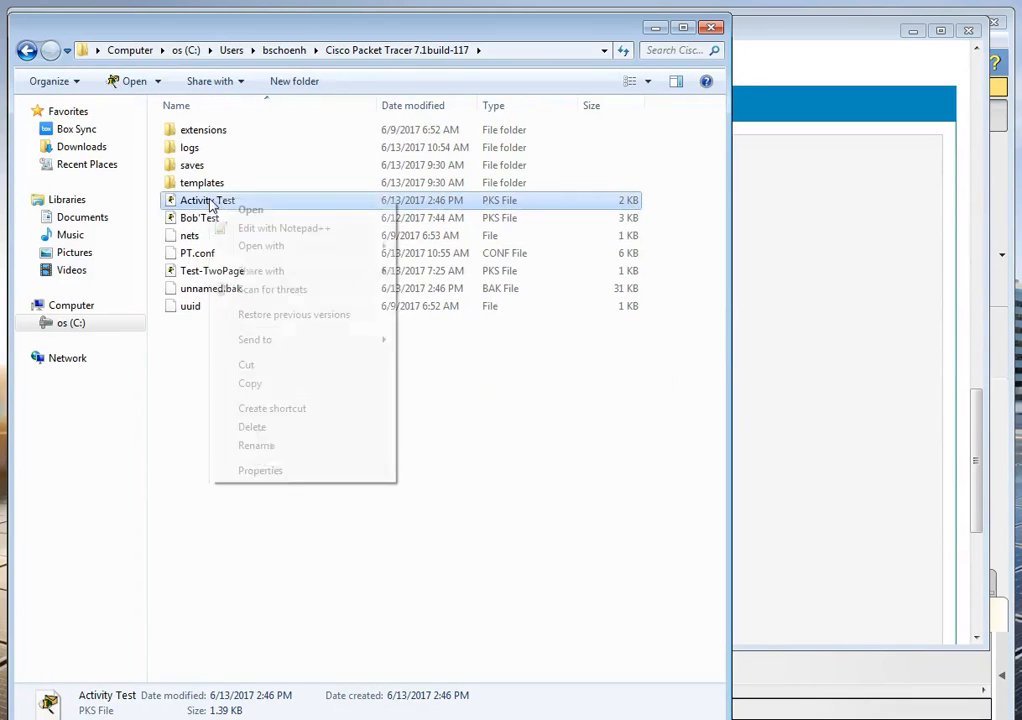
{"action": "left_click", "coordinate": [272, 388]}
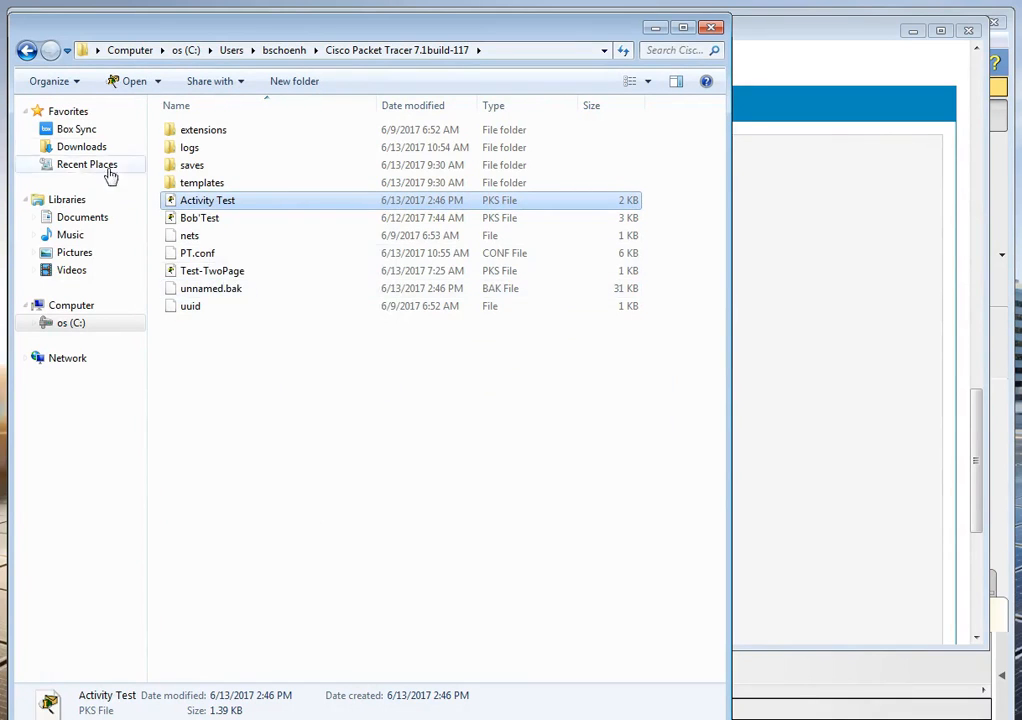
{"action": "left_click", "coordinate": [28, 52]}
{"action": "left_click", "coordinate": [28, 52]}
{"action": "left_click", "coordinate": [28, 52]}
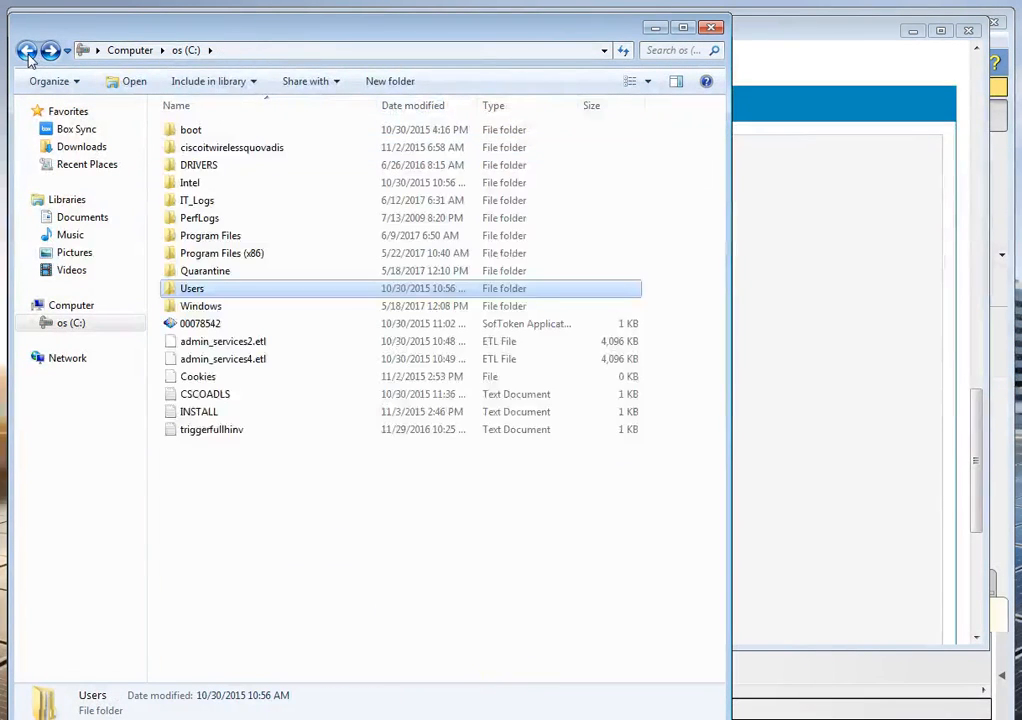
{"action": "left_click", "coordinate": [28, 52]}
{"action": "left_click", "coordinate": [28, 52]}
{"action": "left_click", "coordinate": [28, 52]}
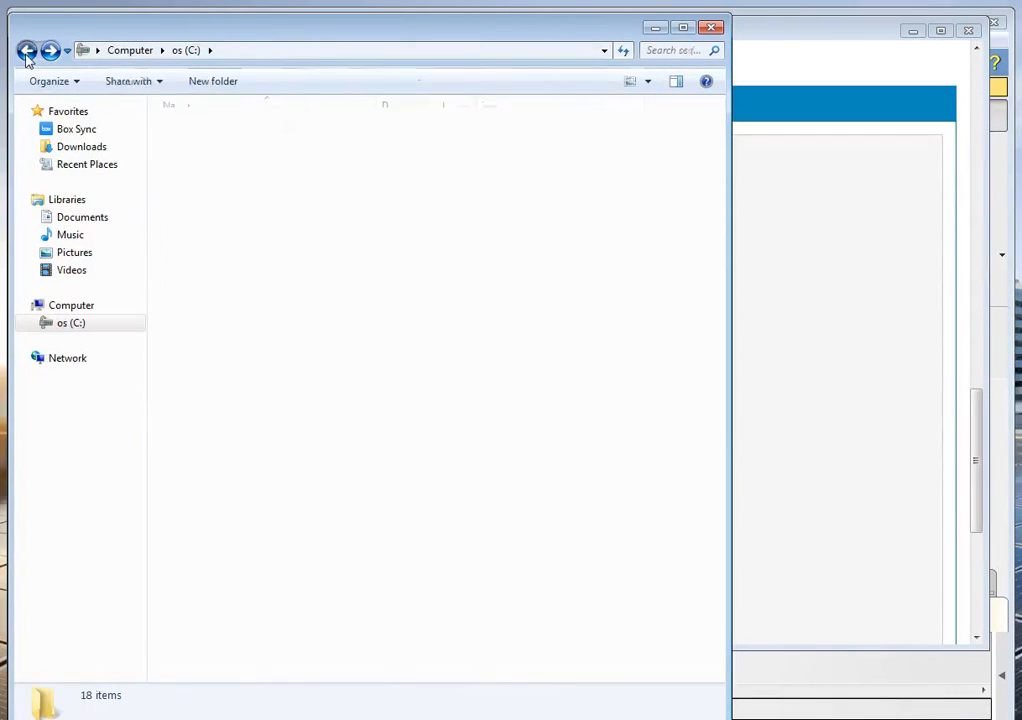
{"action": "right_click", "coordinate": [320, 243]}
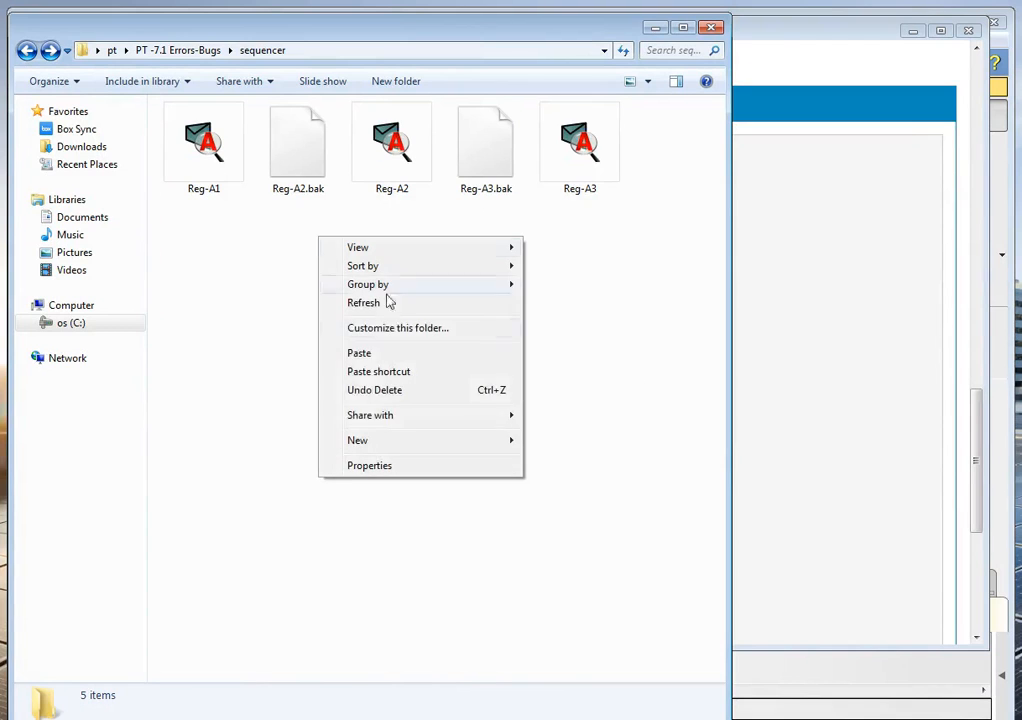
{"action": "left_click", "coordinate": [362, 354]}
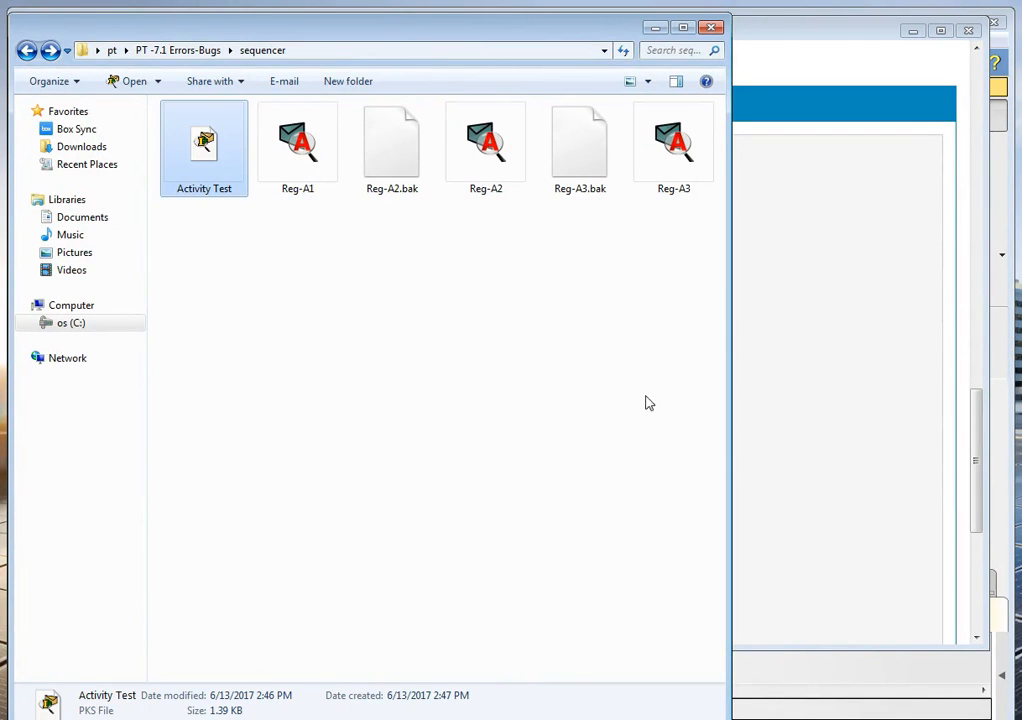
- Close the Activity Sequence Editor and return to the main Packet Tracer workspace
{"action": "left_click", "coordinate": [827, 345]}
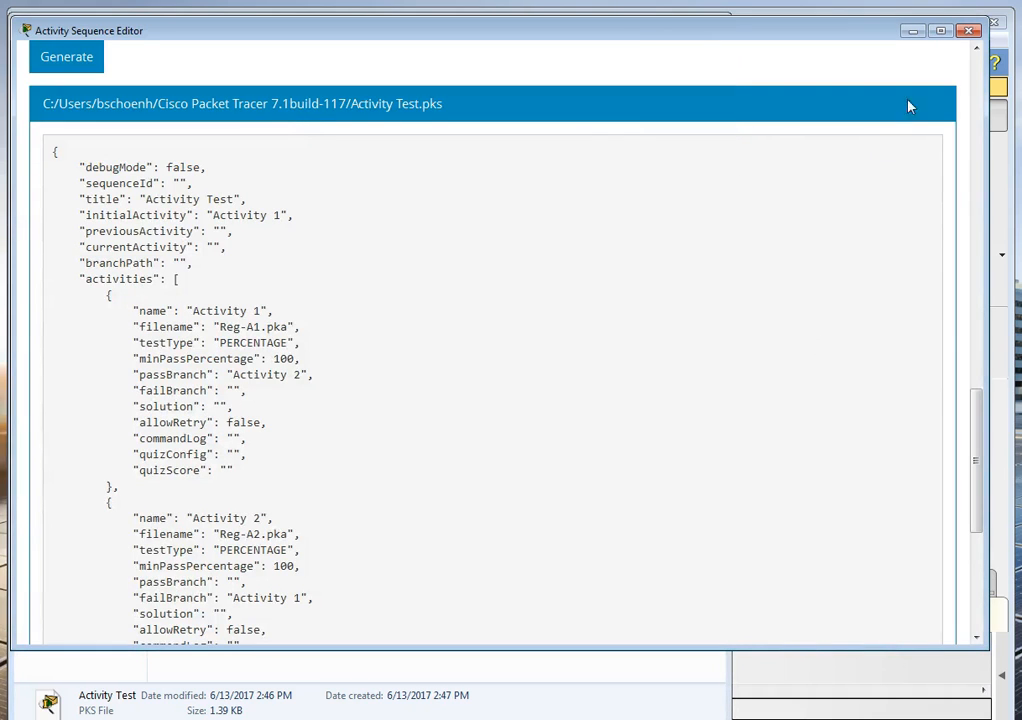
{"action": "left_click", "coordinate": [970, 33]}
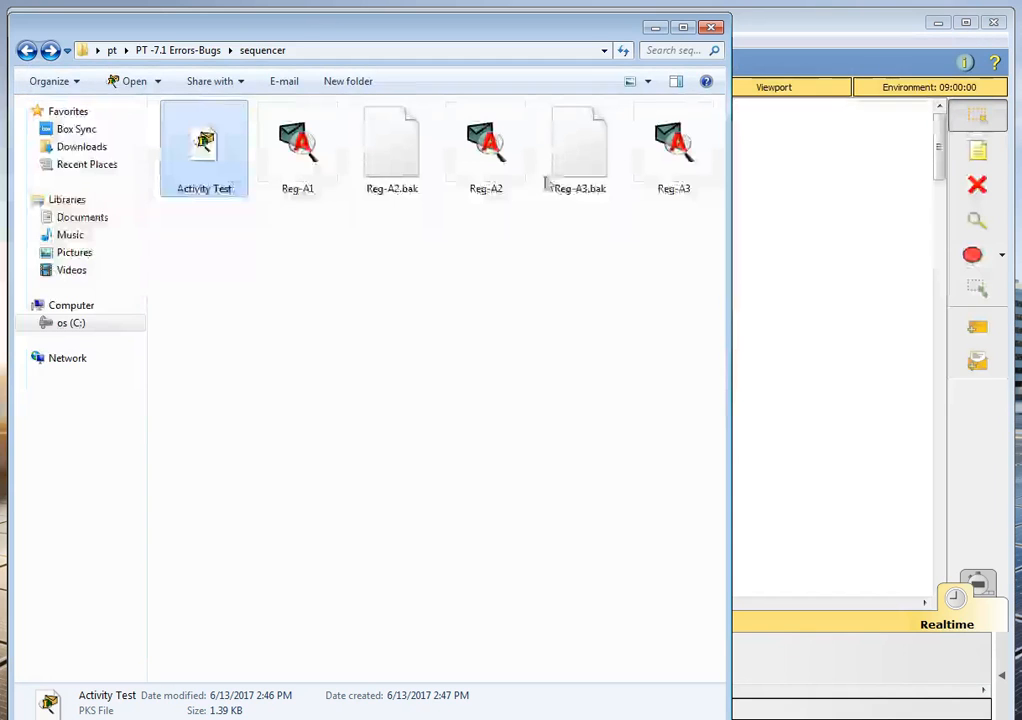
{"action": "left_click", "coordinate": [787, 237]}
- Open the Activity Test activity sequence from the sequencer folder under pt > PT -7.1 Errors-Bugs
{"action": "left_click", "coordinate": [26, 40]}
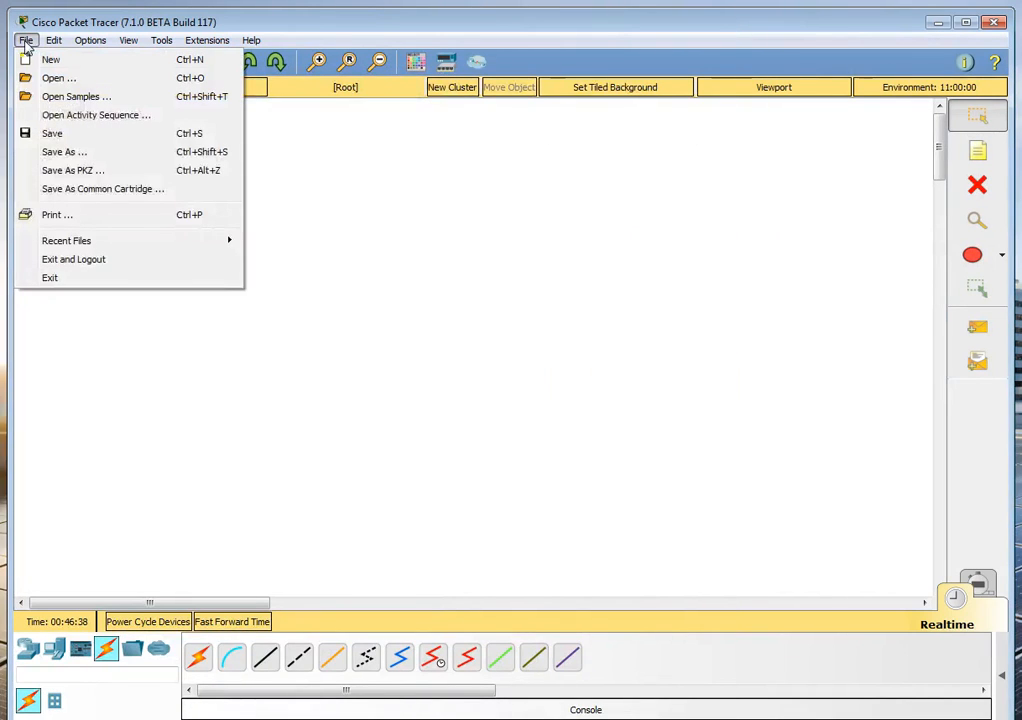
{"action": "left_click", "coordinate": [72, 117]}
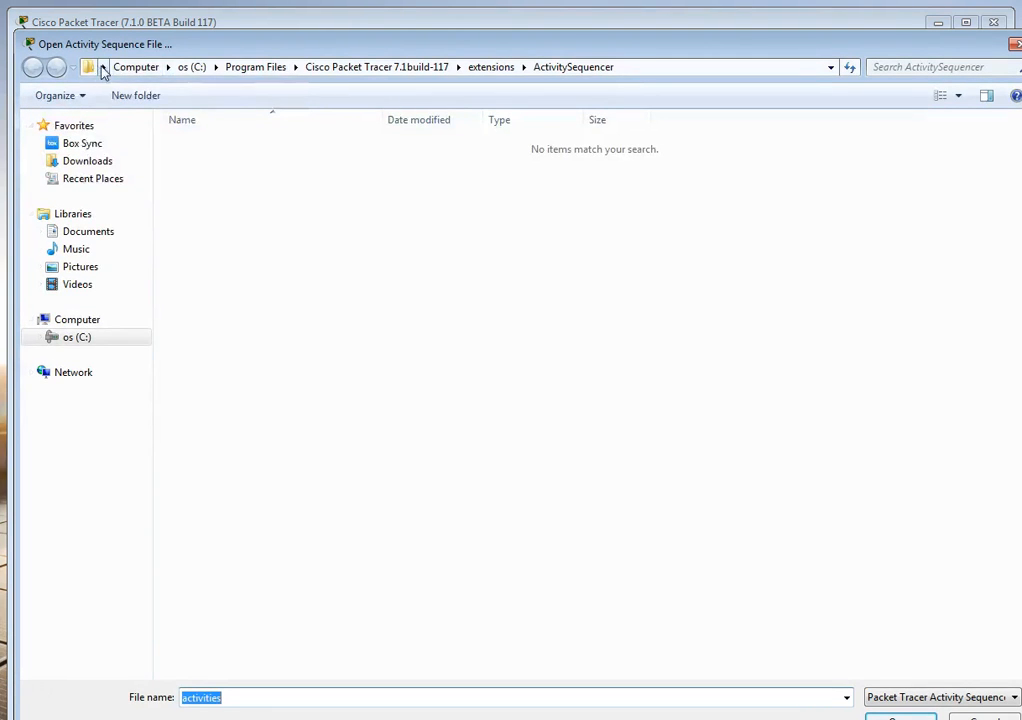
{"action": "left_click", "coordinate": [103, 70]}
{"action": "left_click", "coordinate": [127, 292]}
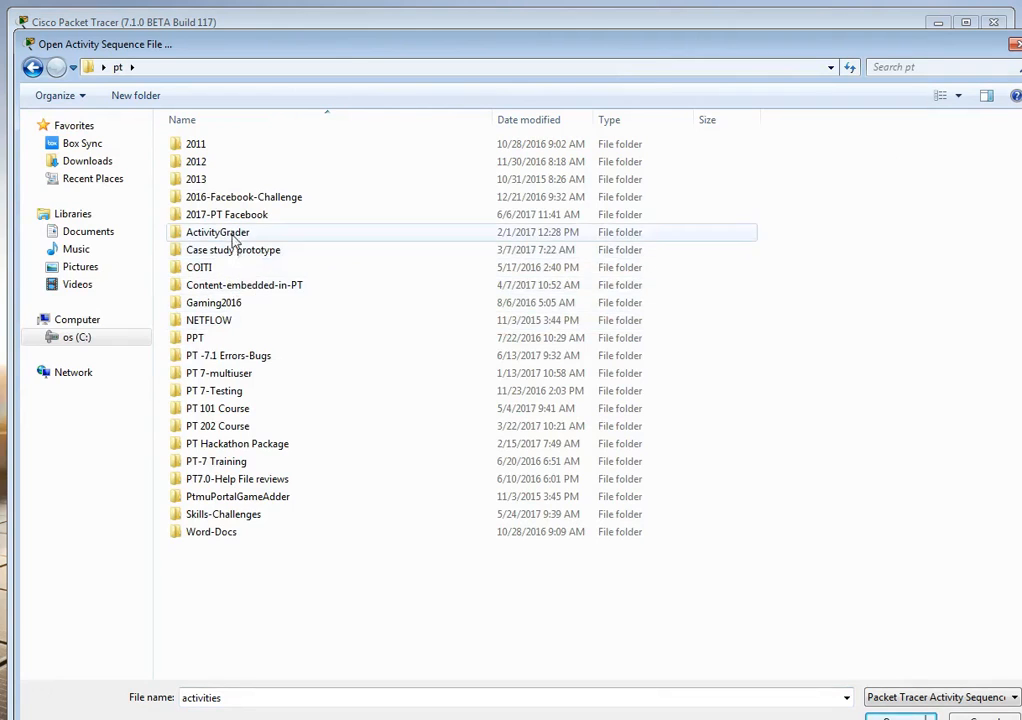
{"action": "double_click", "coordinate": [212, 358]}
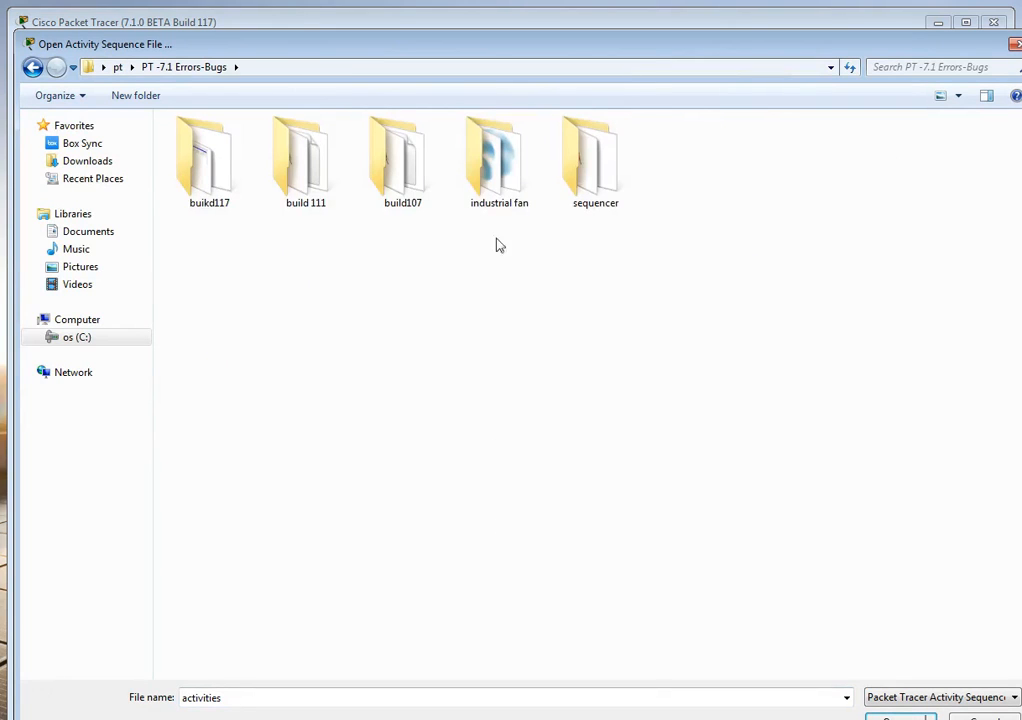
{"action": "double_click", "coordinate": [576, 180]}
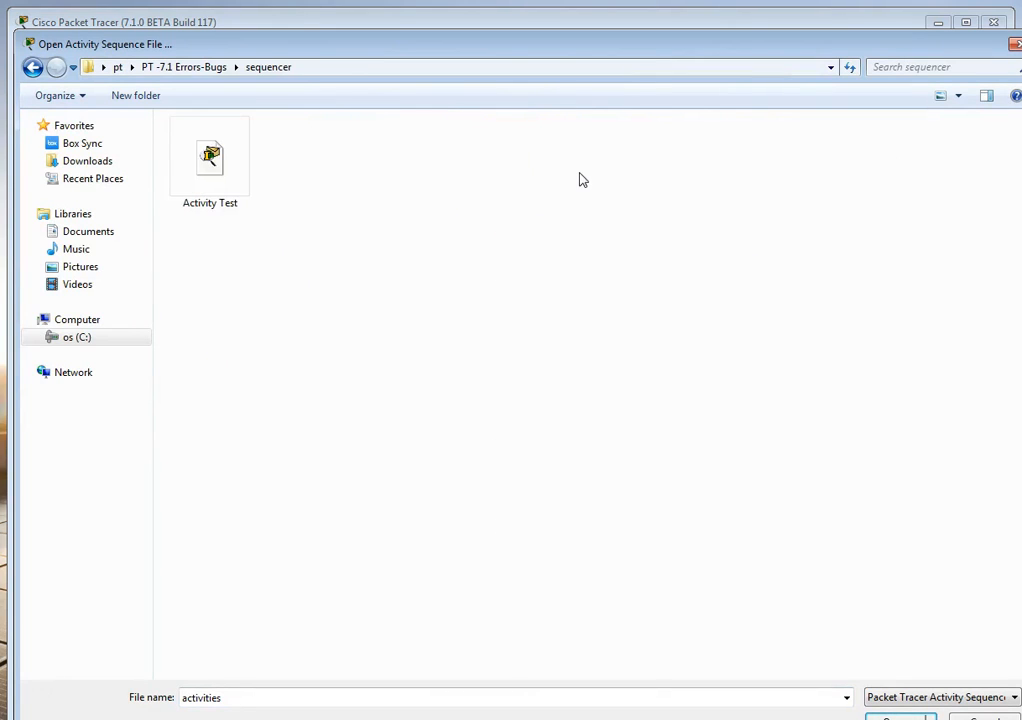
{"action": "double_click", "coordinate": [213, 175]}
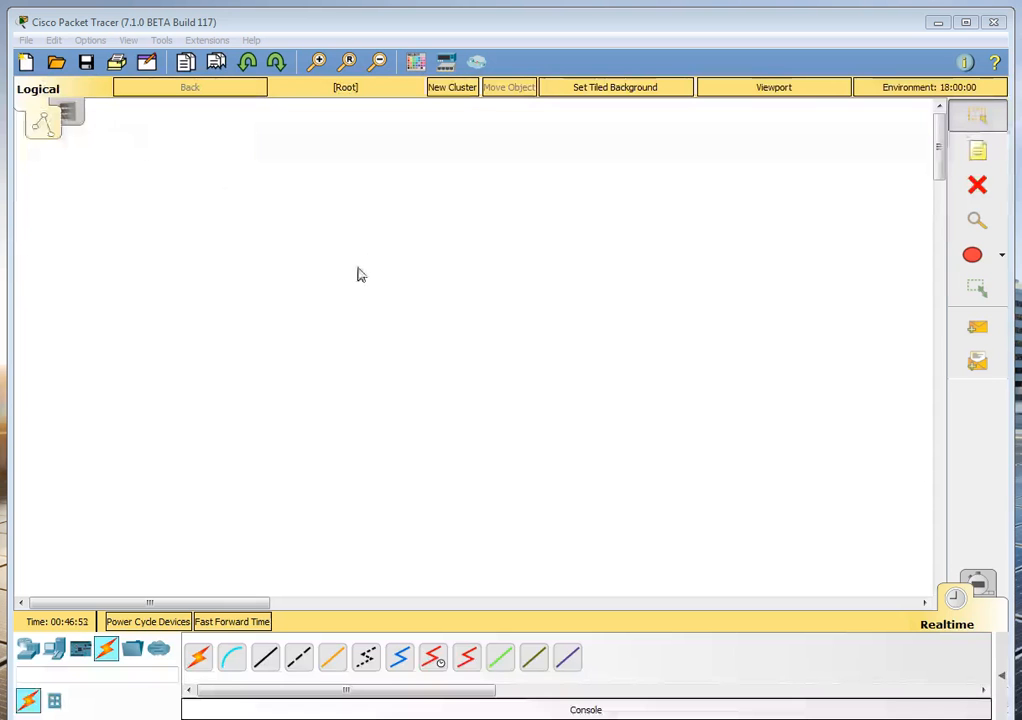
- Start the Activity Test sequence and move its instructions window aside to uncover part of the network workspace
{"action": "left_click_drag", "start_coordinate": [2, 120], "coordinate": [562, 135]}
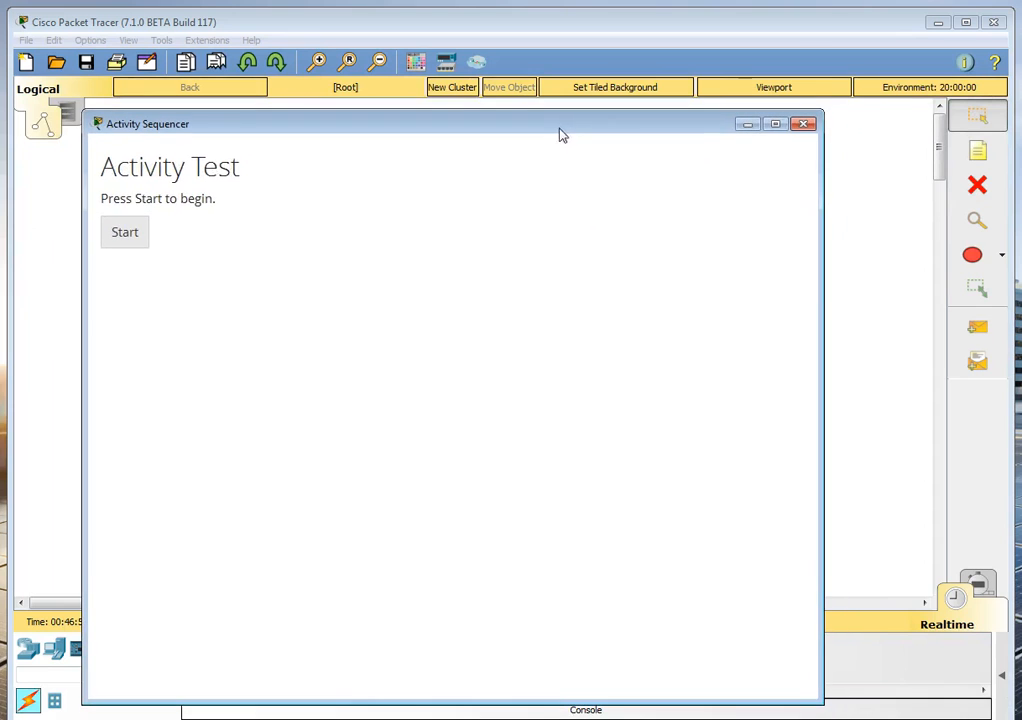
{"action": "left_click", "coordinate": [130, 235]}
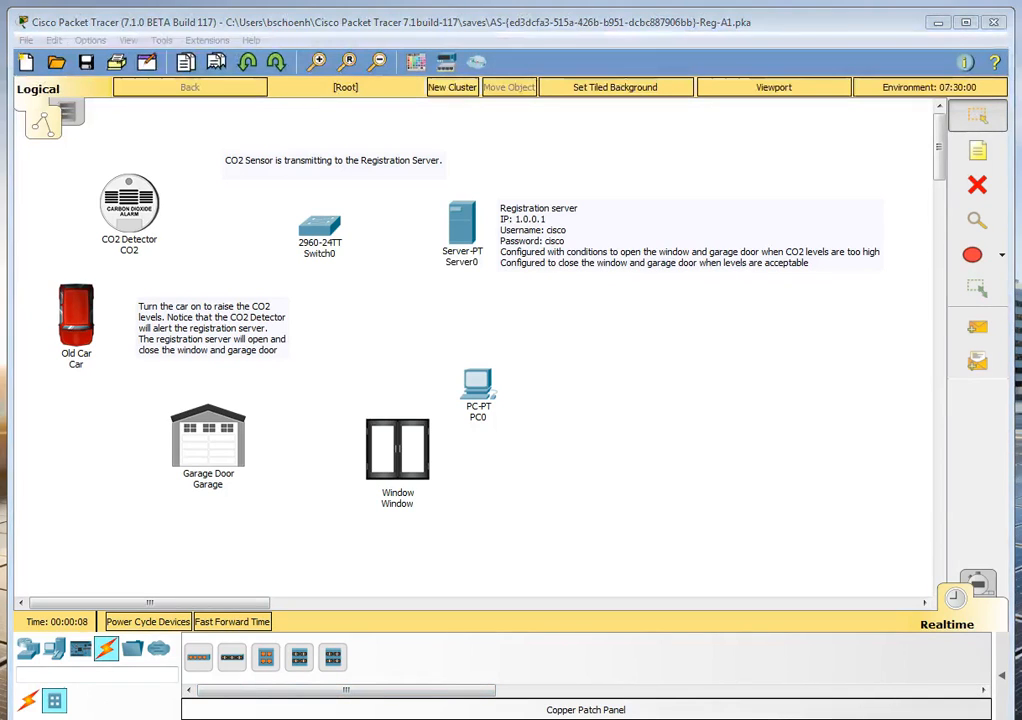
{"action": "key", "text": "alt+Tab"}
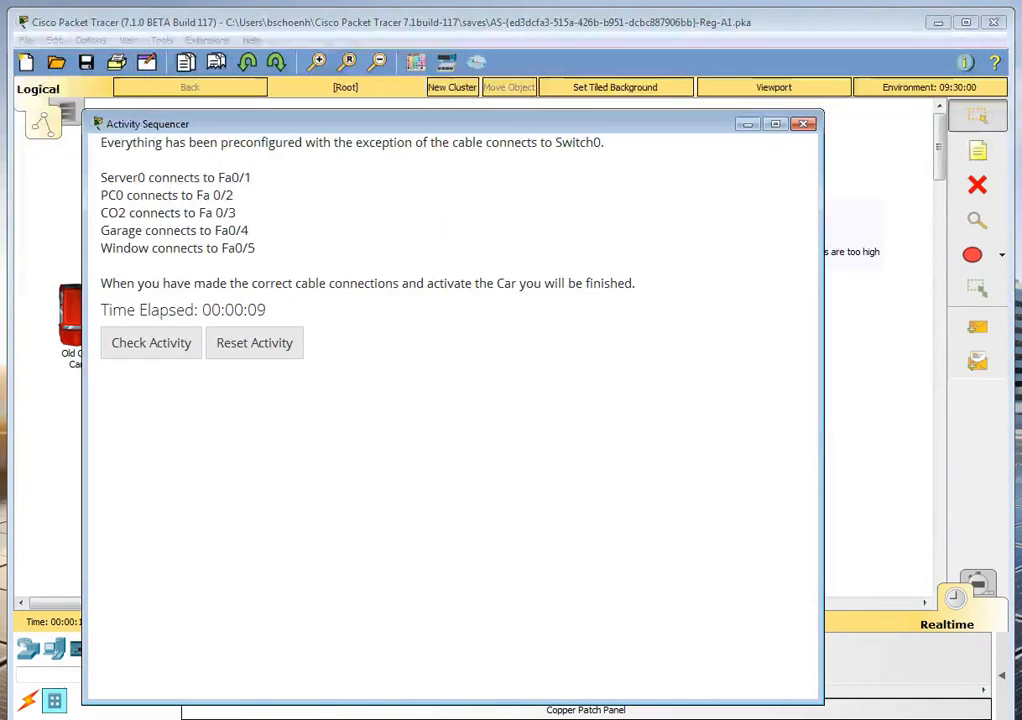
{"action": "left_click_drag", "start_coordinate": [493, 127], "coordinate": [702, 118]}
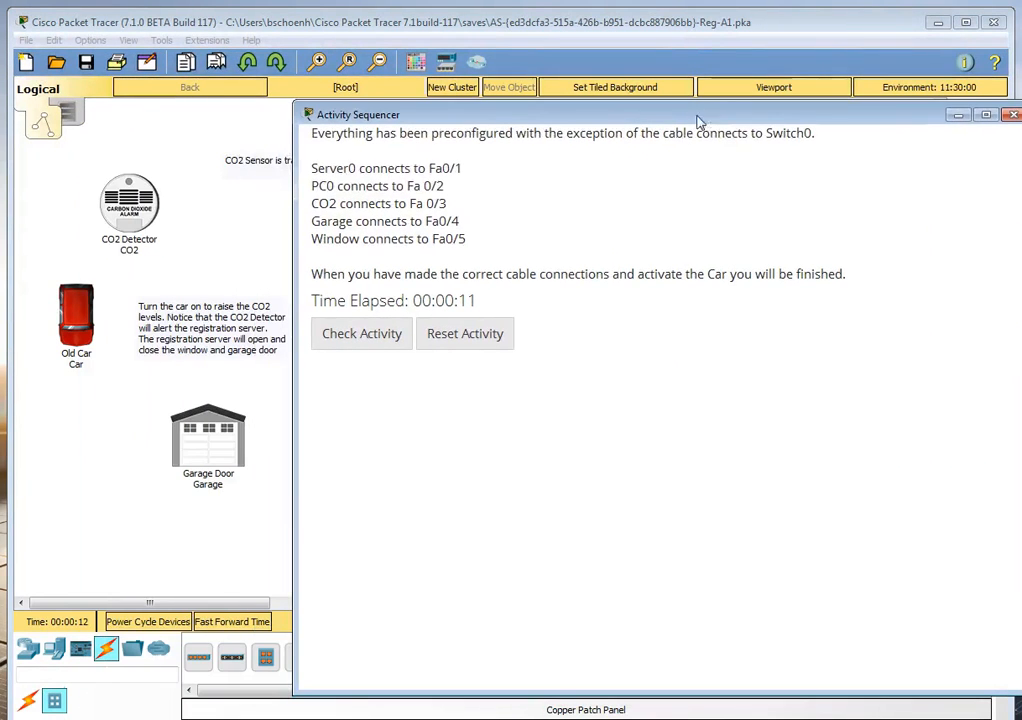